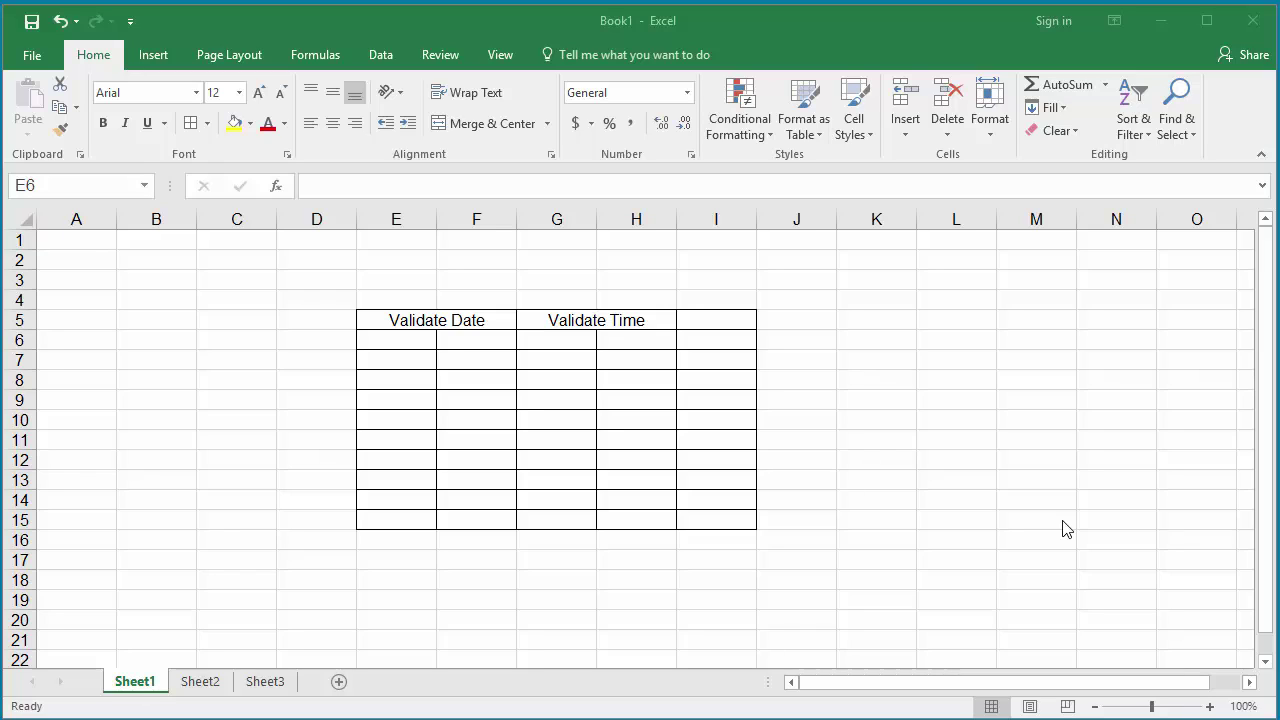
Select the date cells E6:F15 and bring up their Data Validation dialog
{"action": "left_click", "coordinate": [371, 338]}
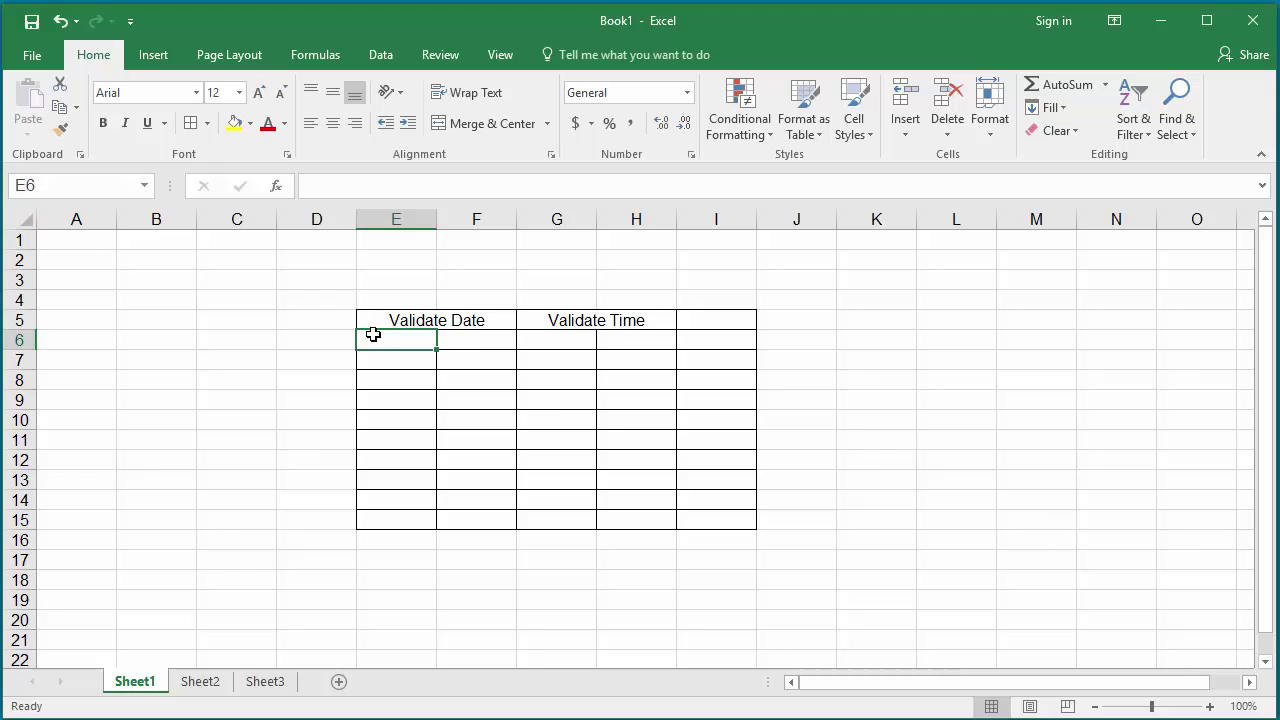
{"action": "left_click_drag", "start_coordinate": [373, 335], "coordinate": [459, 529]}
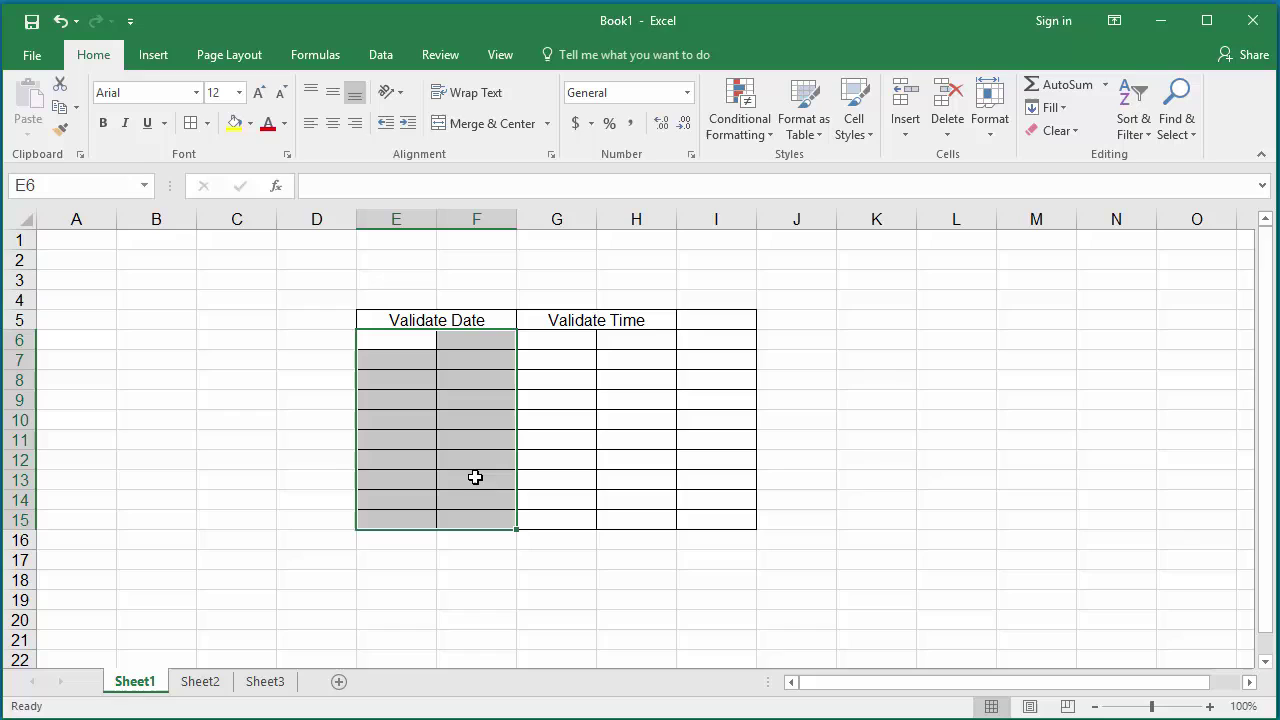
{"action": "left_click", "coordinate": [381, 57]}
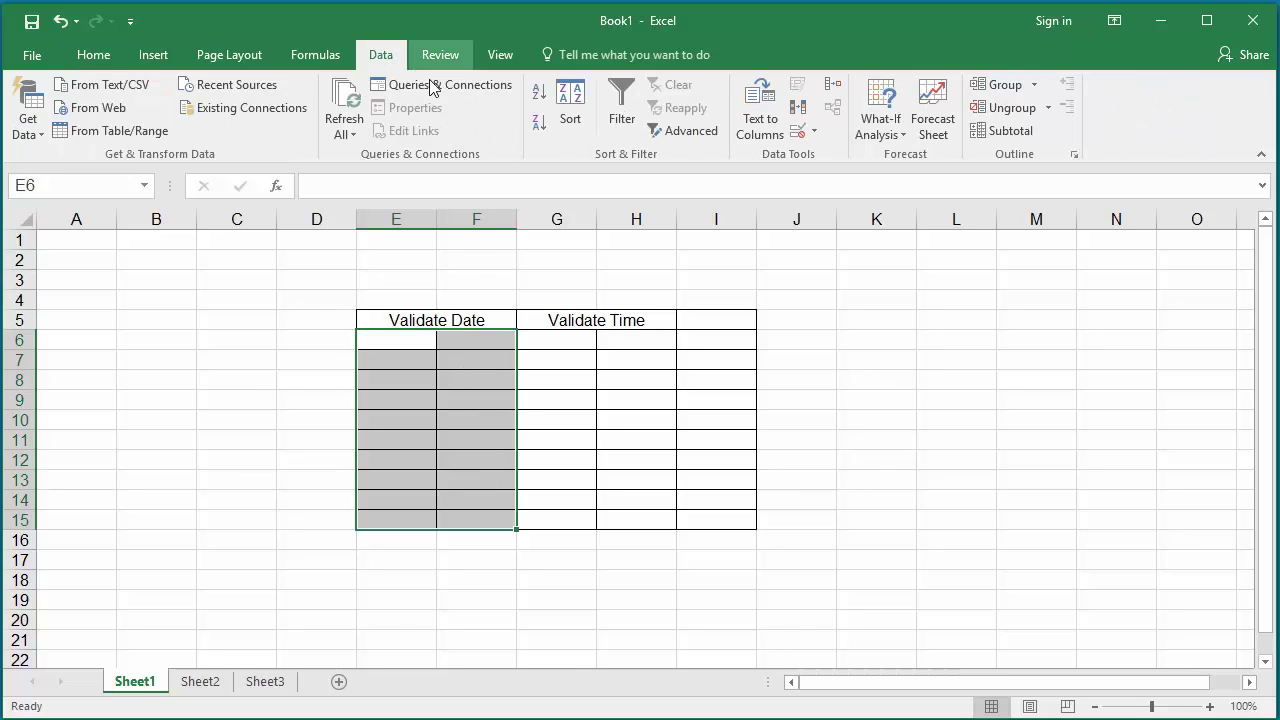
{"action": "left_click", "coordinate": [816, 133]}
{"action": "left_click", "coordinate": [834, 157]}
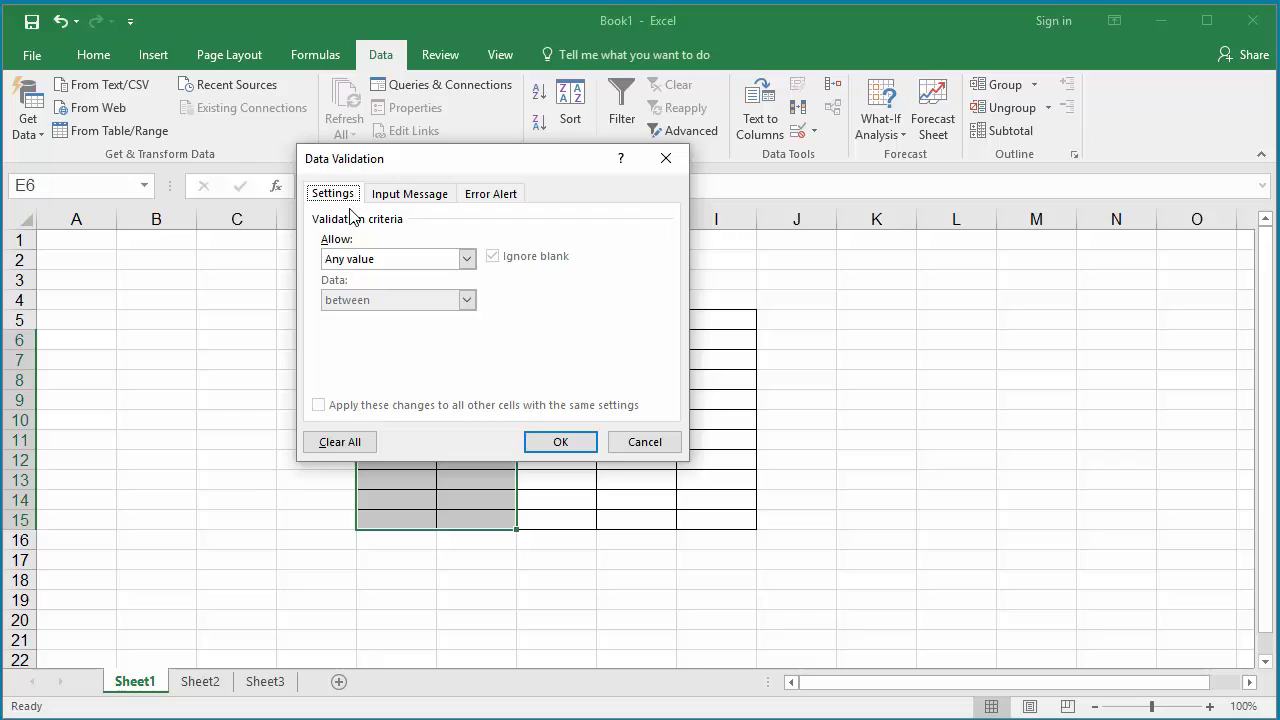
Allow only dates between 05/31/2017 and 06/18/2017 in the validation settings
{"action": "left_click", "coordinate": [466, 260]}
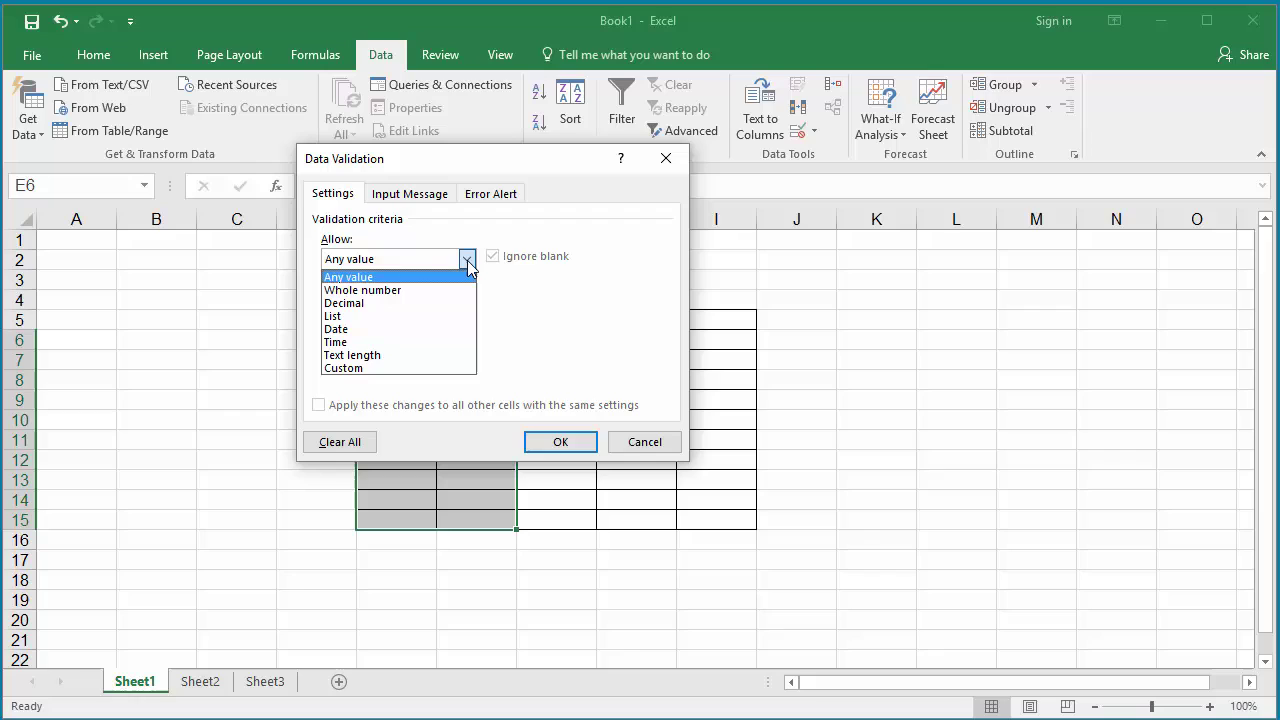
{"action": "left_click", "coordinate": [364, 330]}
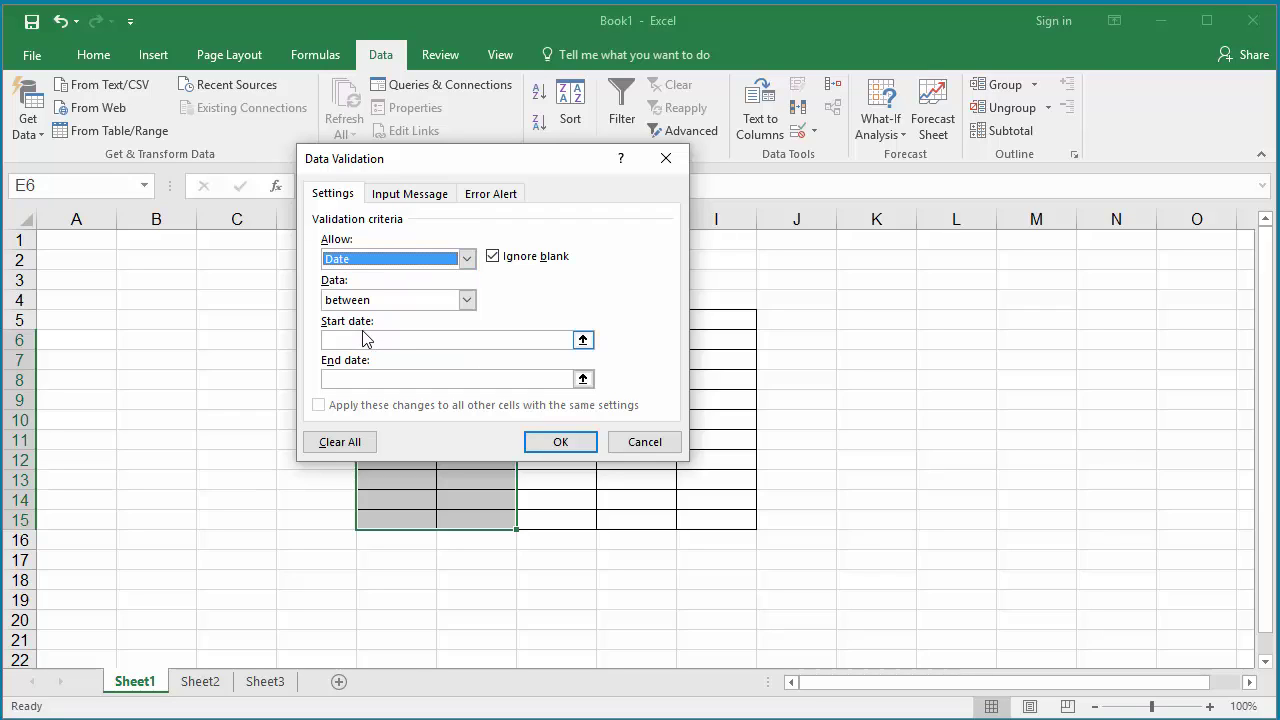
{"action": "left_click", "coordinate": [467, 301]}
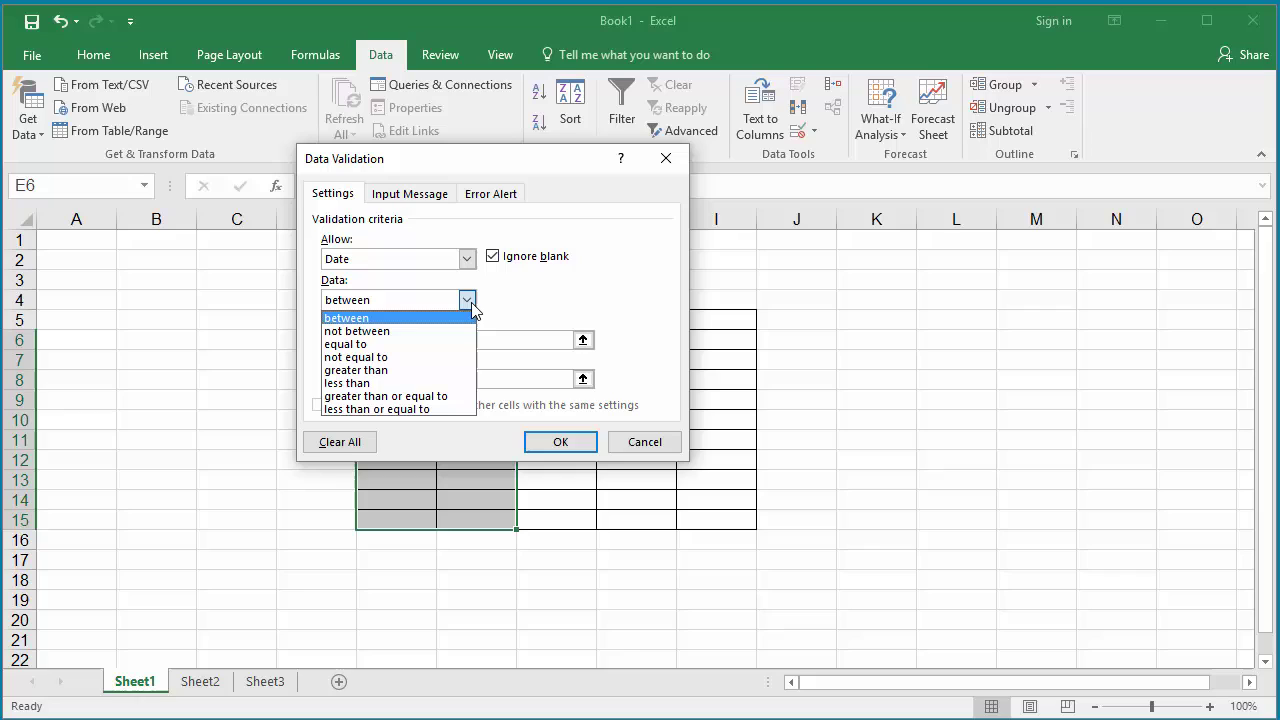
{"action": "left_click", "coordinate": [456, 318]}
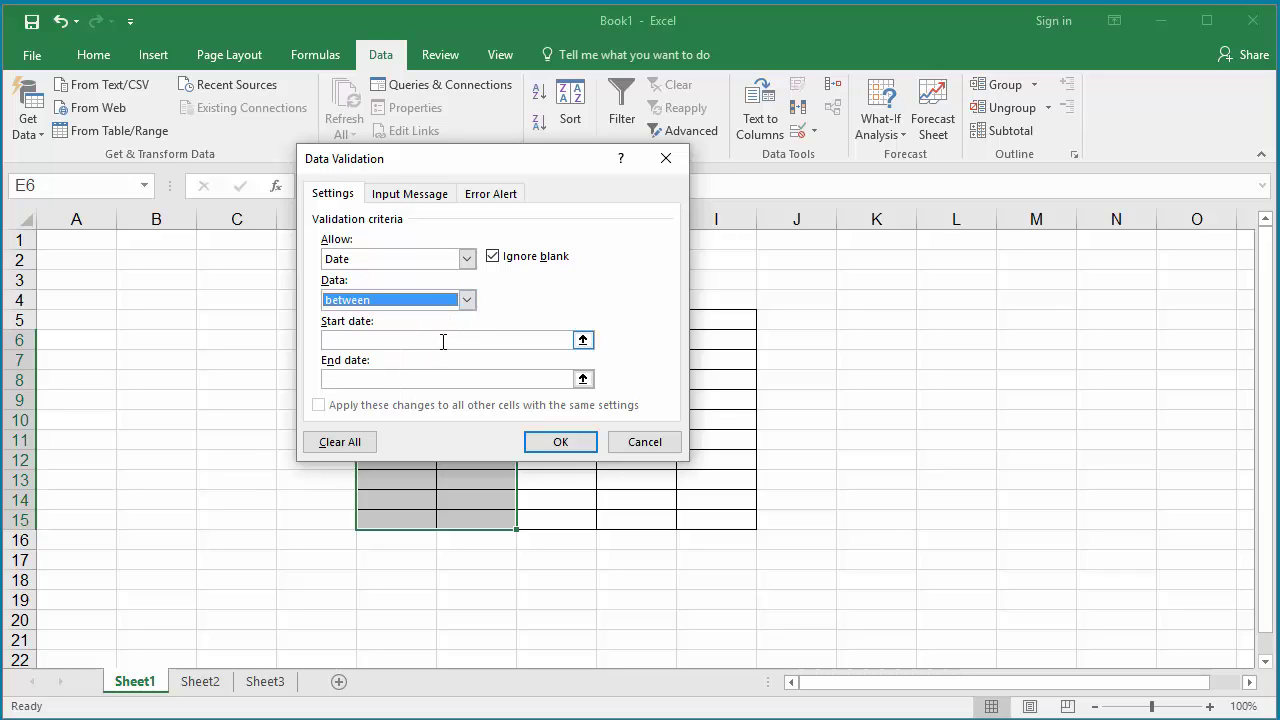
{"action": "left_click", "coordinate": [466, 300]}
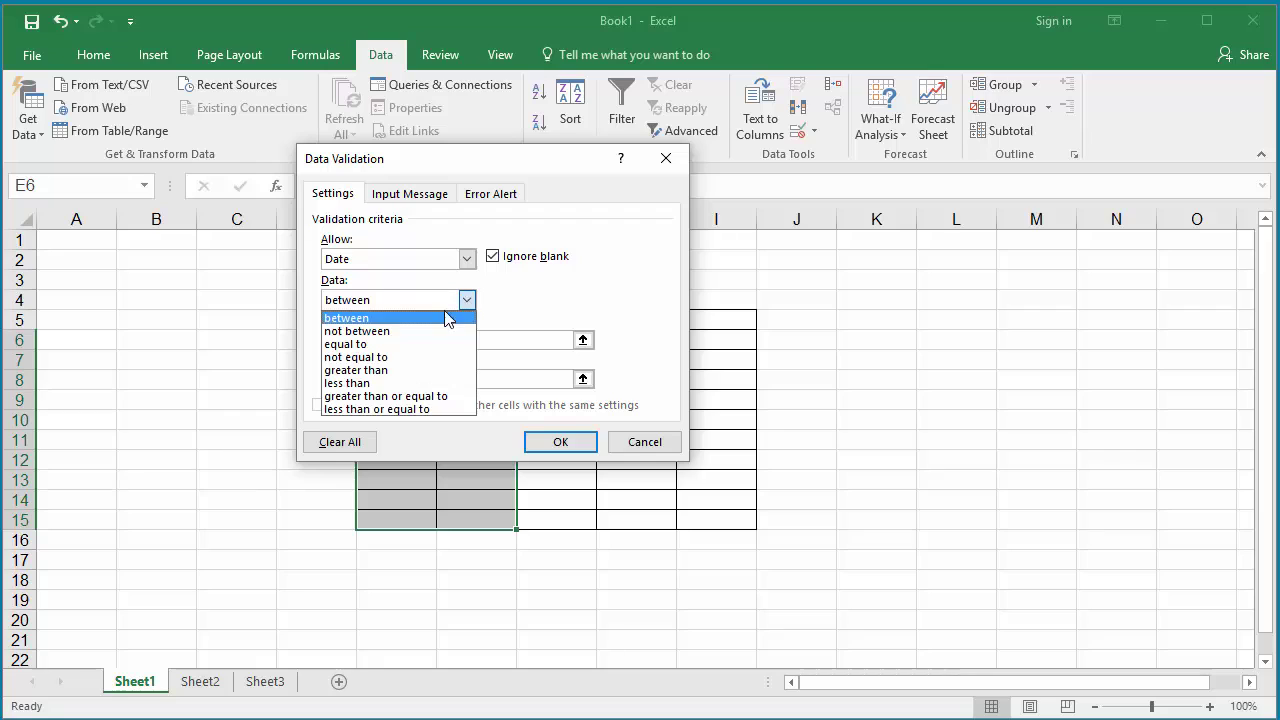
{"action": "left_click", "coordinate": [400, 344]}
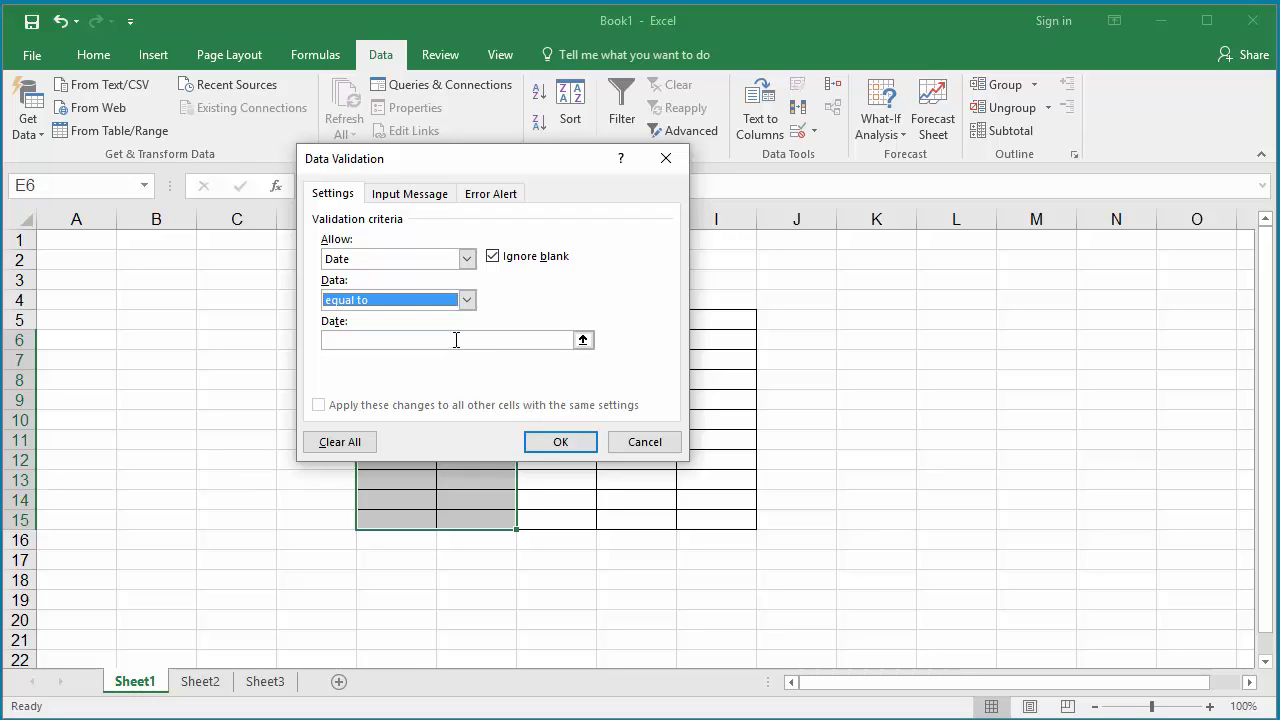
{"action": "left_click", "coordinate": [466, 300]}
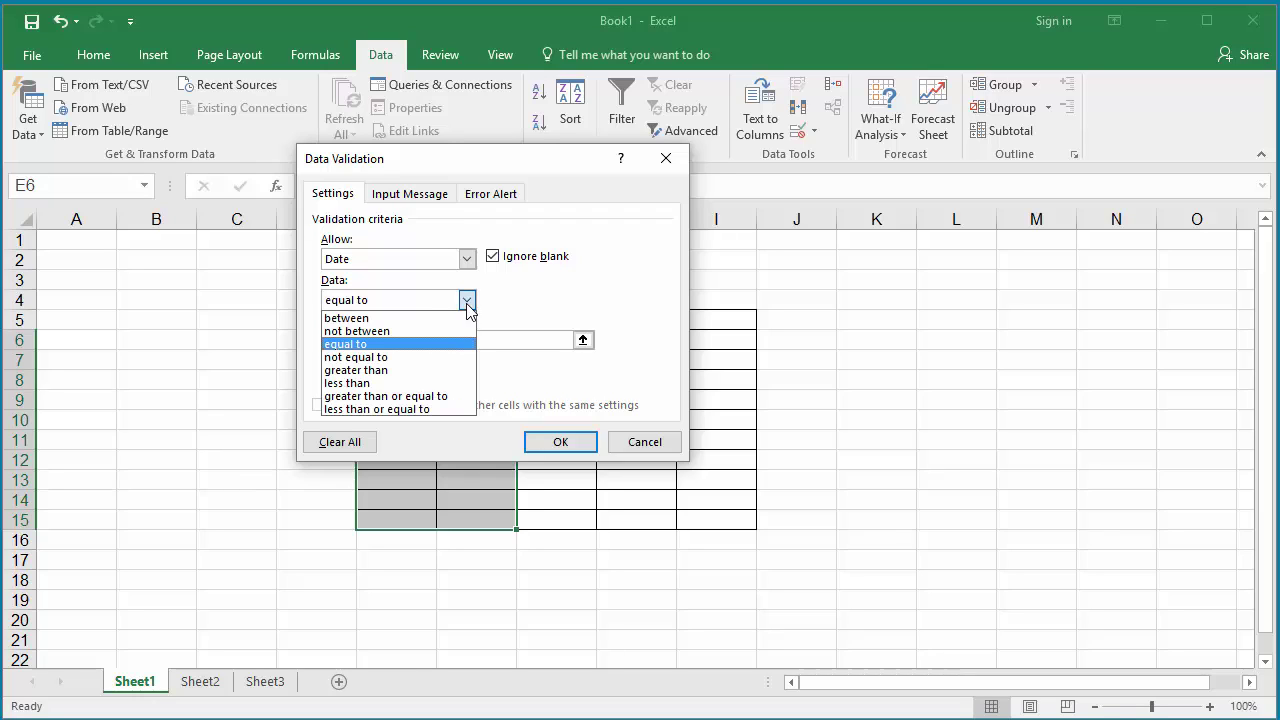
{"action": "left_click", "coordinate": [388, 318]}
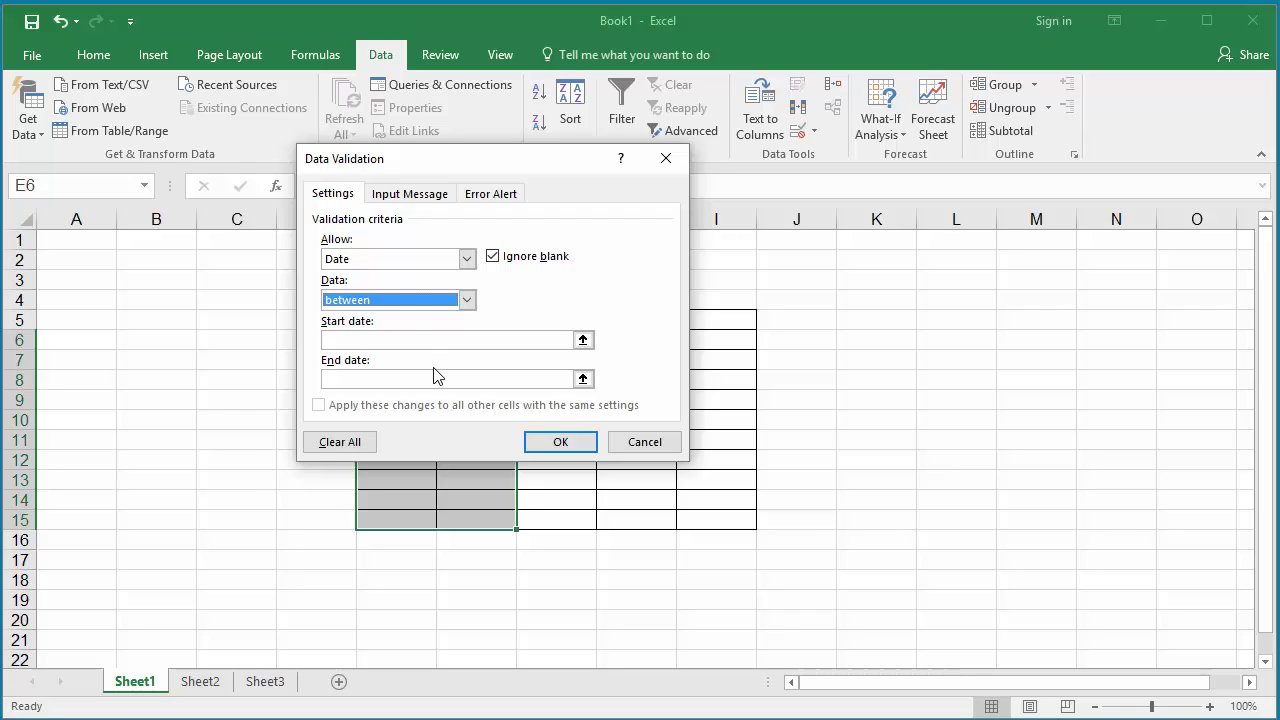
{"action": "left_click", "coordinate": [411, 340]}
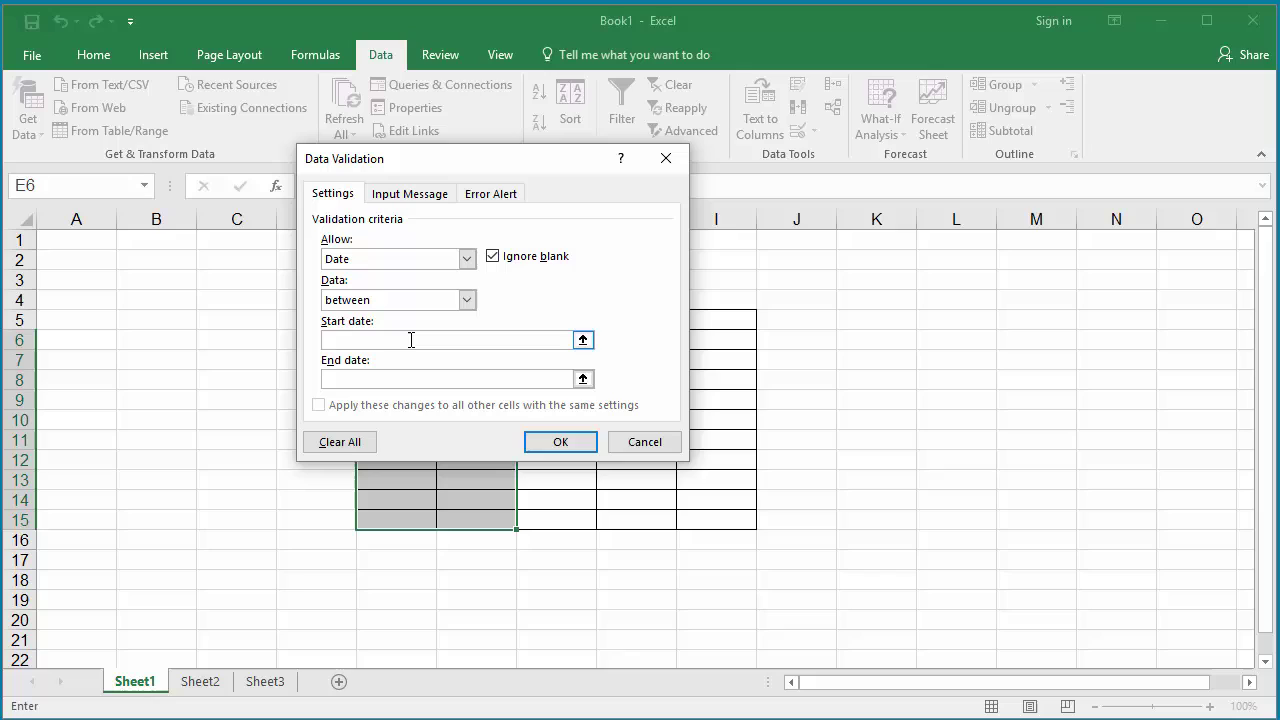
{"action": "type", "text": "05/31/2017"}
{"action": "key", "text": "Tab"}
{"action": "type", "text": "06"}
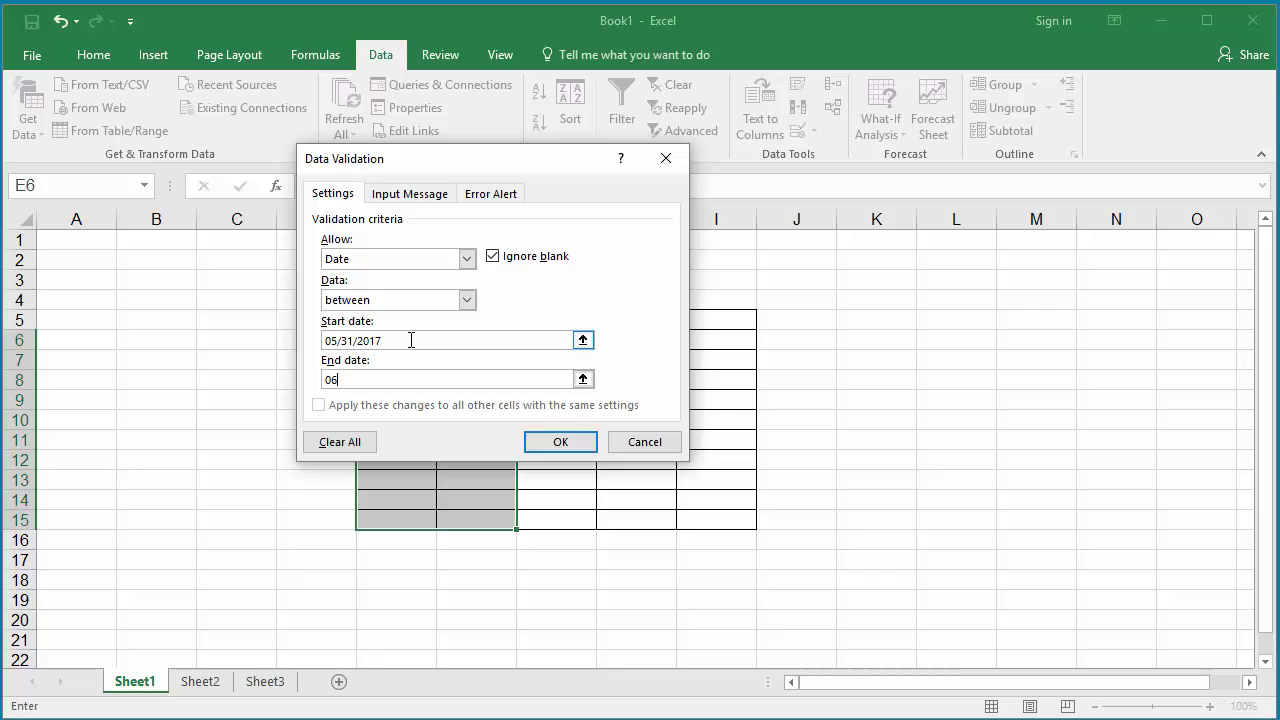
{"action": "type", "text": "/18/2017"}
Enter the input message title 'Valid dates' with text '05/31/2017 to 06/18/2017'
{"action": "left_click", "coordinate": [413, 196]}
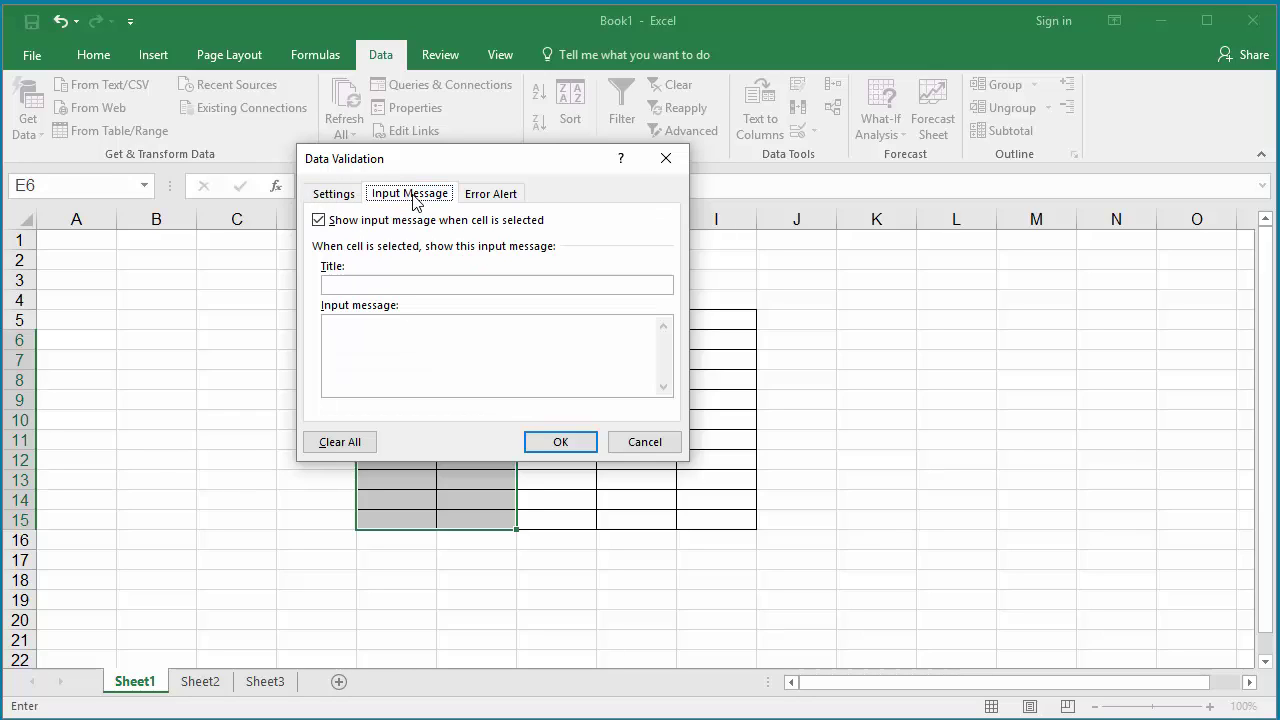
{"action": "left_click", "coordinate": [402, 283]}
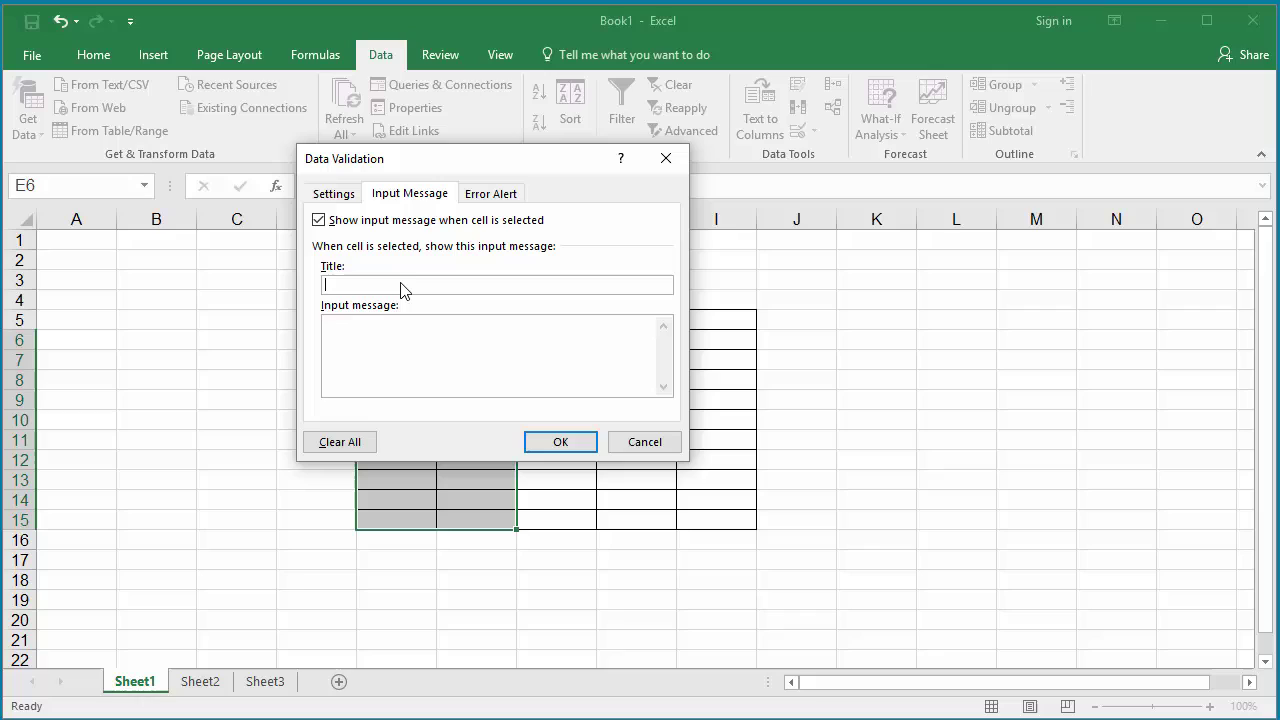
{"action": "type", "text": "Valid dates"}
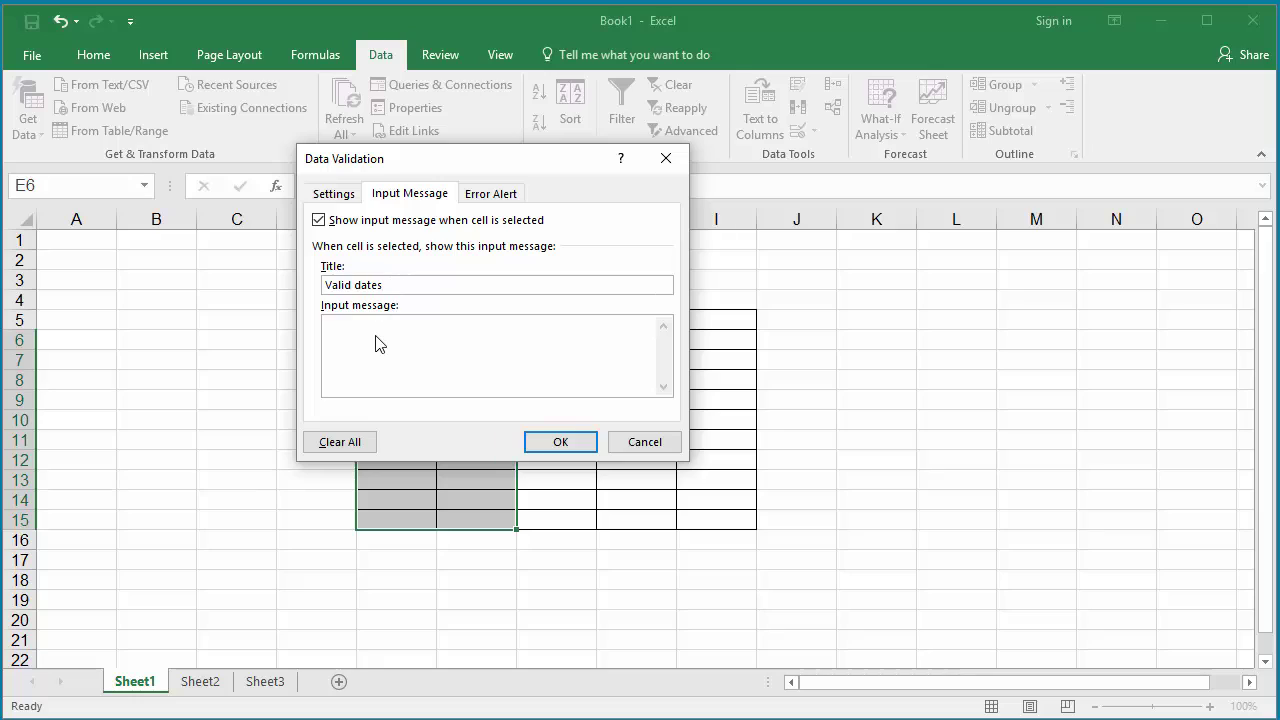
{"action": "type", "text": "05/31/2017 to 06/18/2017"}
Add an 'Invalid date' alert reading 'Valid dates are from 05/31/2017 to 06/18/2017' and confirm
{"action": "left_click", "coordinate": [505, 203]}
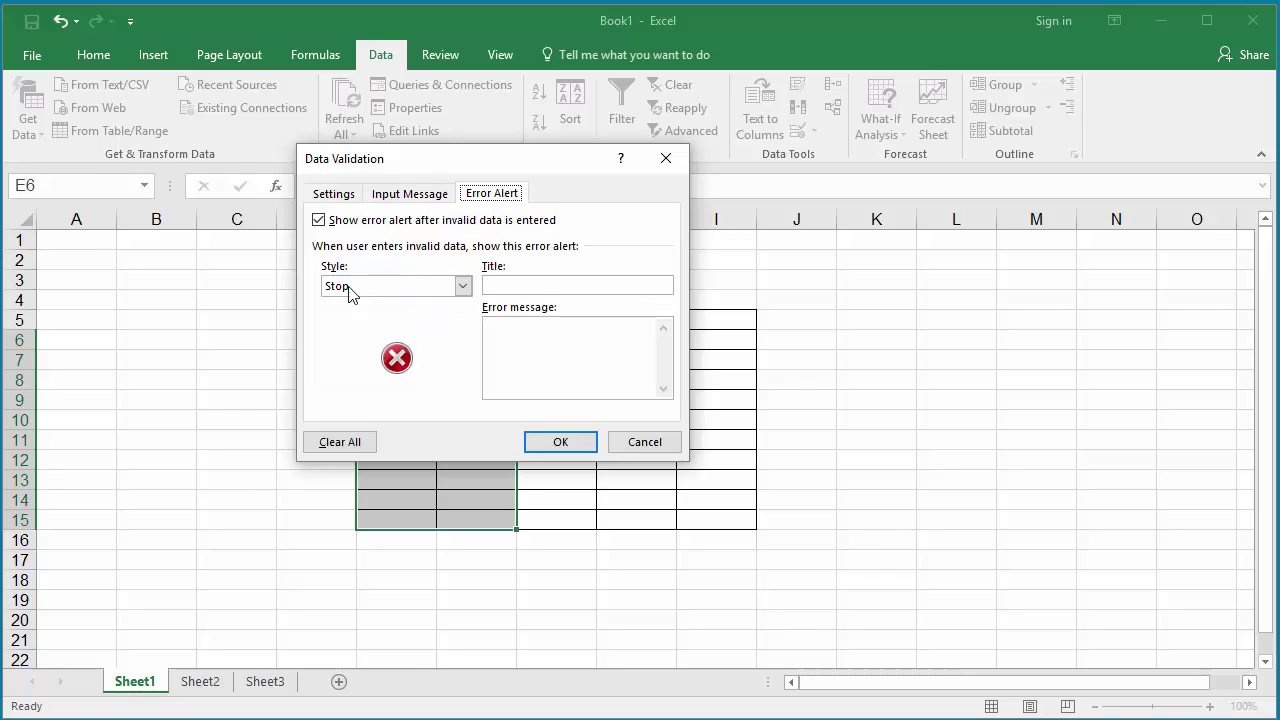
{"action": "left_click", "coordinate": [508, 288]}
{"action": "type", "text": "Invalid date"}
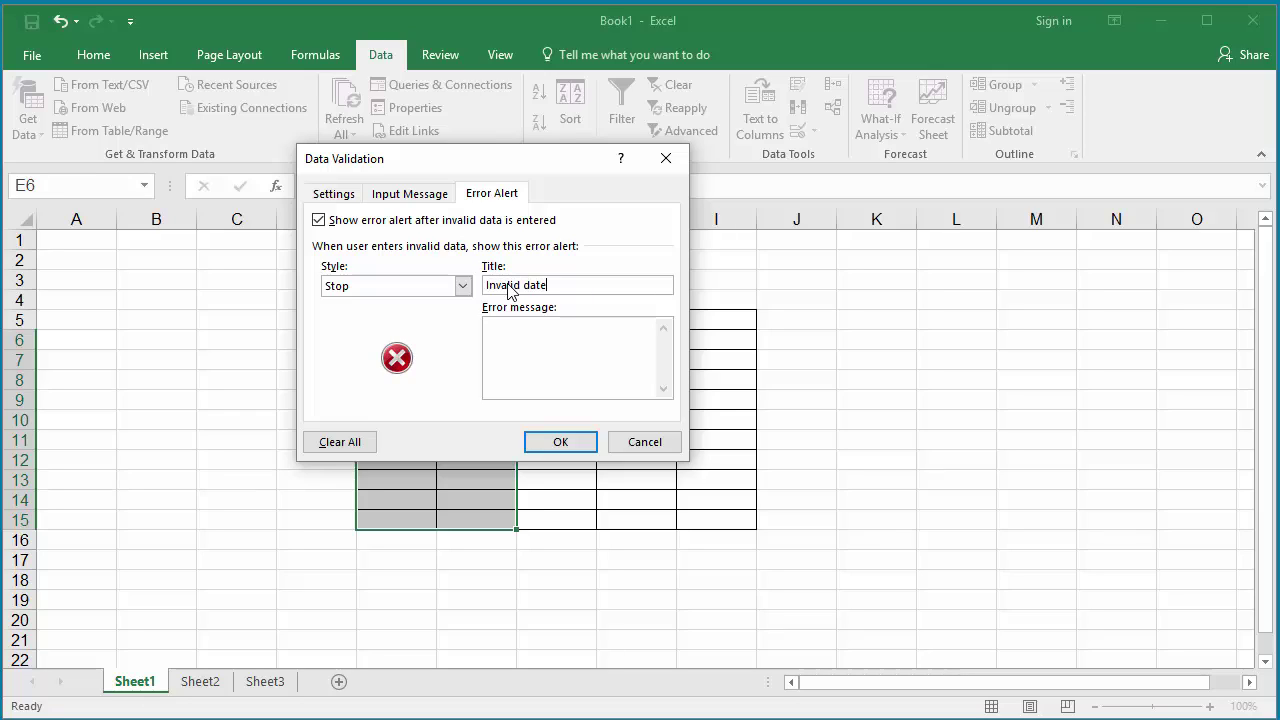
{"action": "key", "text": "Tab"}
{"action": "type", "text": "Valid dates are from 05/31/2017 to"}
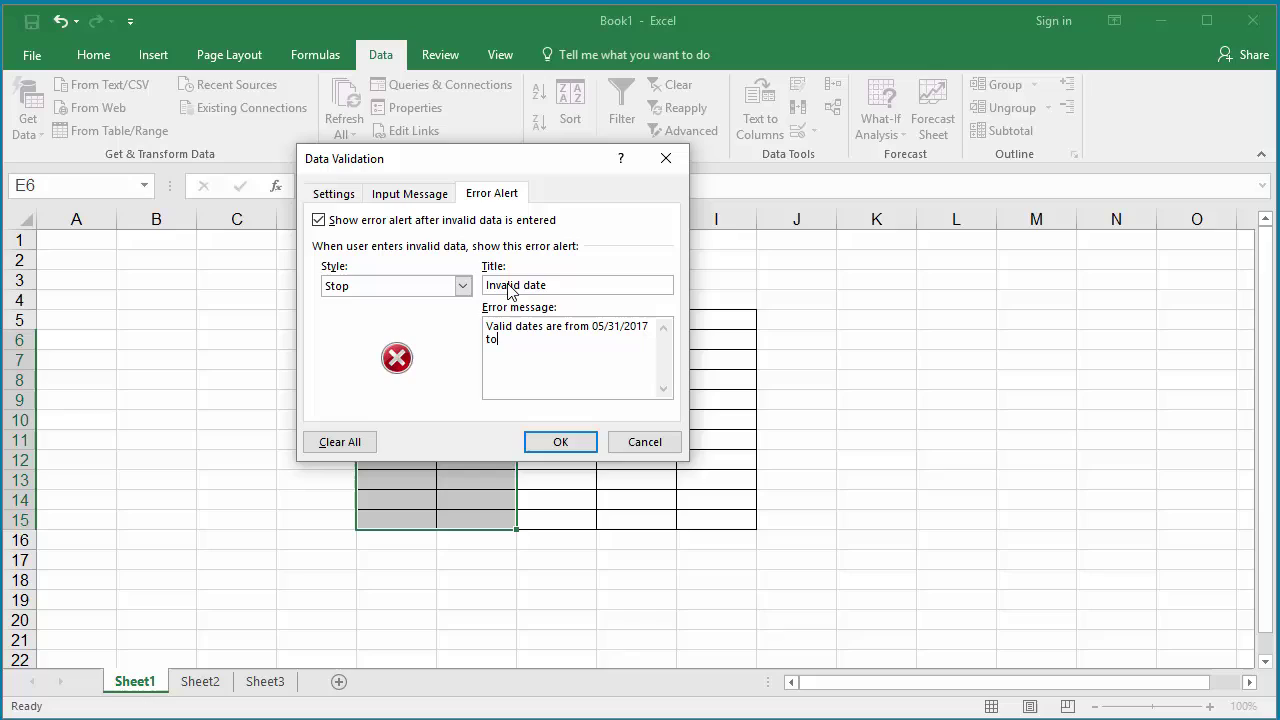
{"action": "type", "text": " 06/18/2017"}
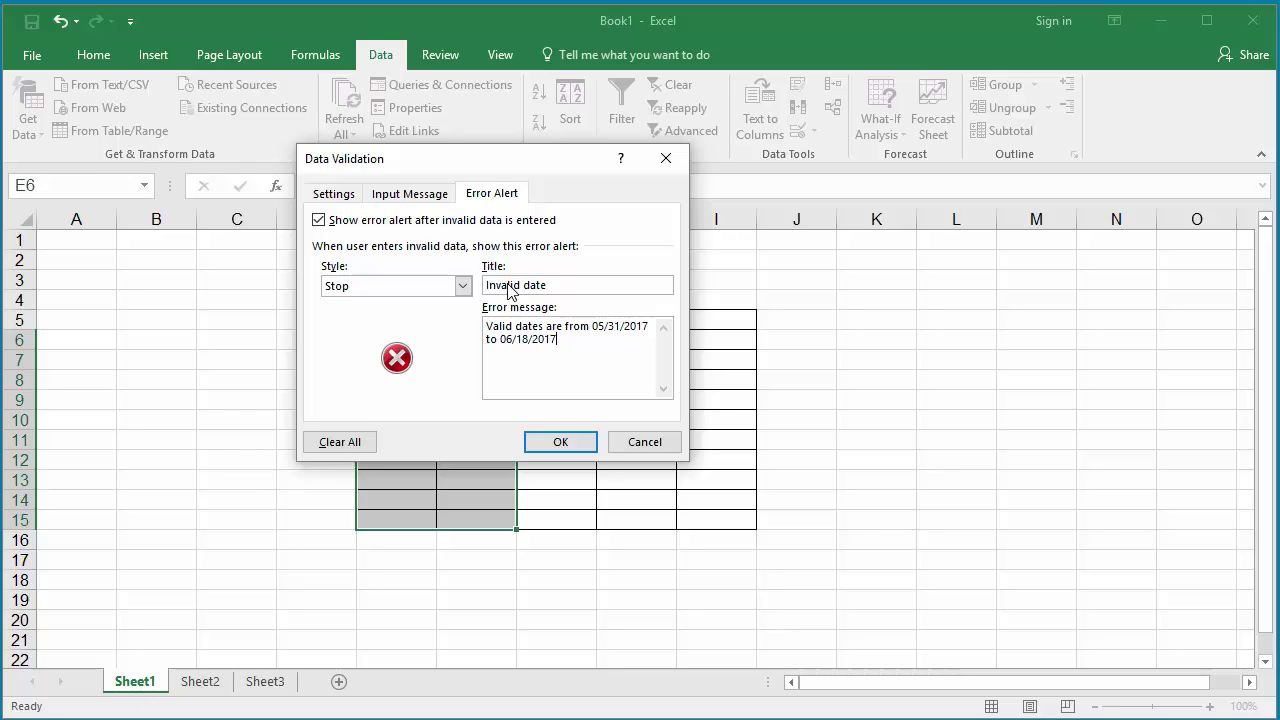
{"action": "left_click", "coordinate": [555, 443]}
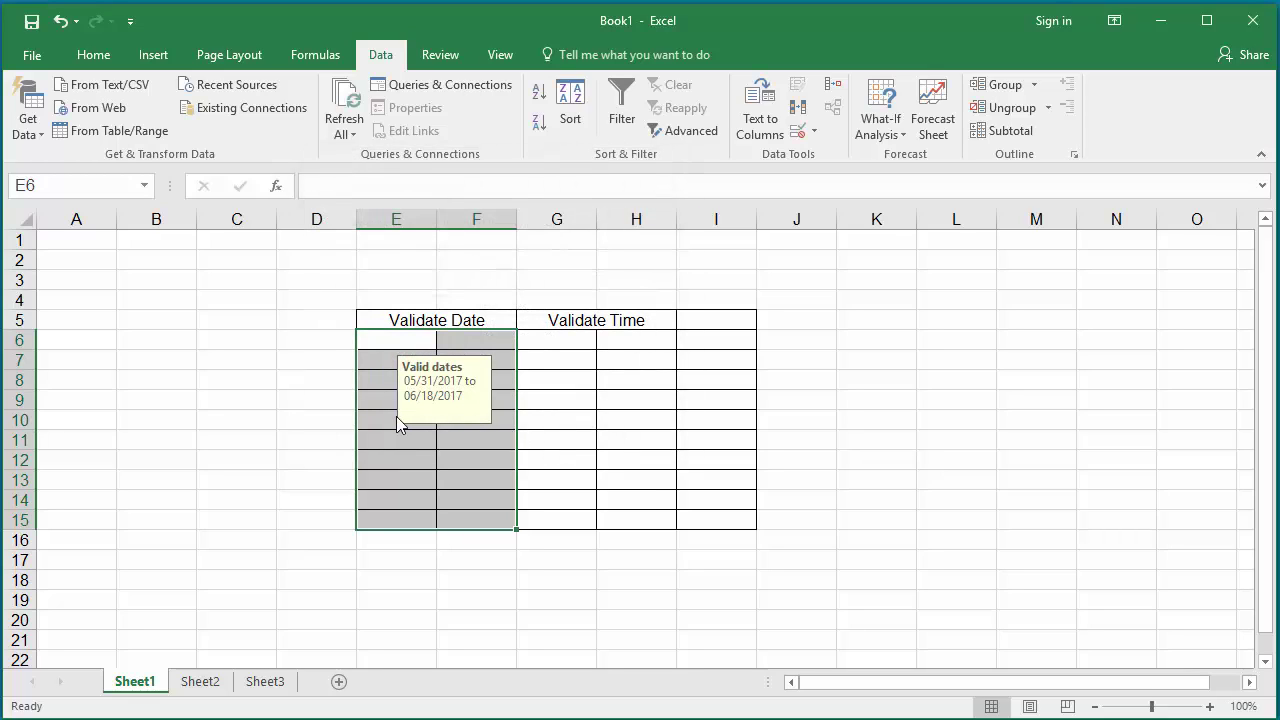
Check that the Valid dates tooltip appears on several date cells, ending at E7
{"action": "left_click_drag", "start_coordinate": [443, 420], "coordinate": [403, 425]}
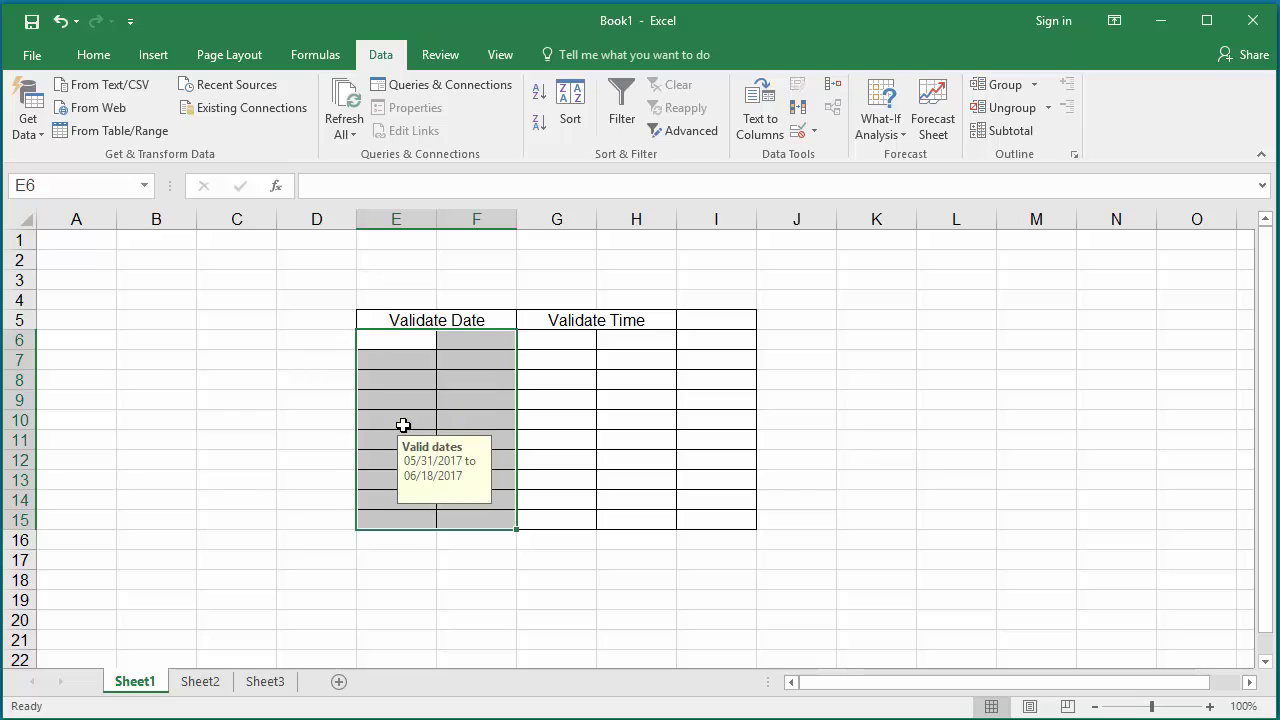
{"action": "left_click", "coordinate": [403, 425]}
{"action": "left_click", "coordinate": [479, 399]}
{"action": "left_click", "coordinate": [474, 366]}
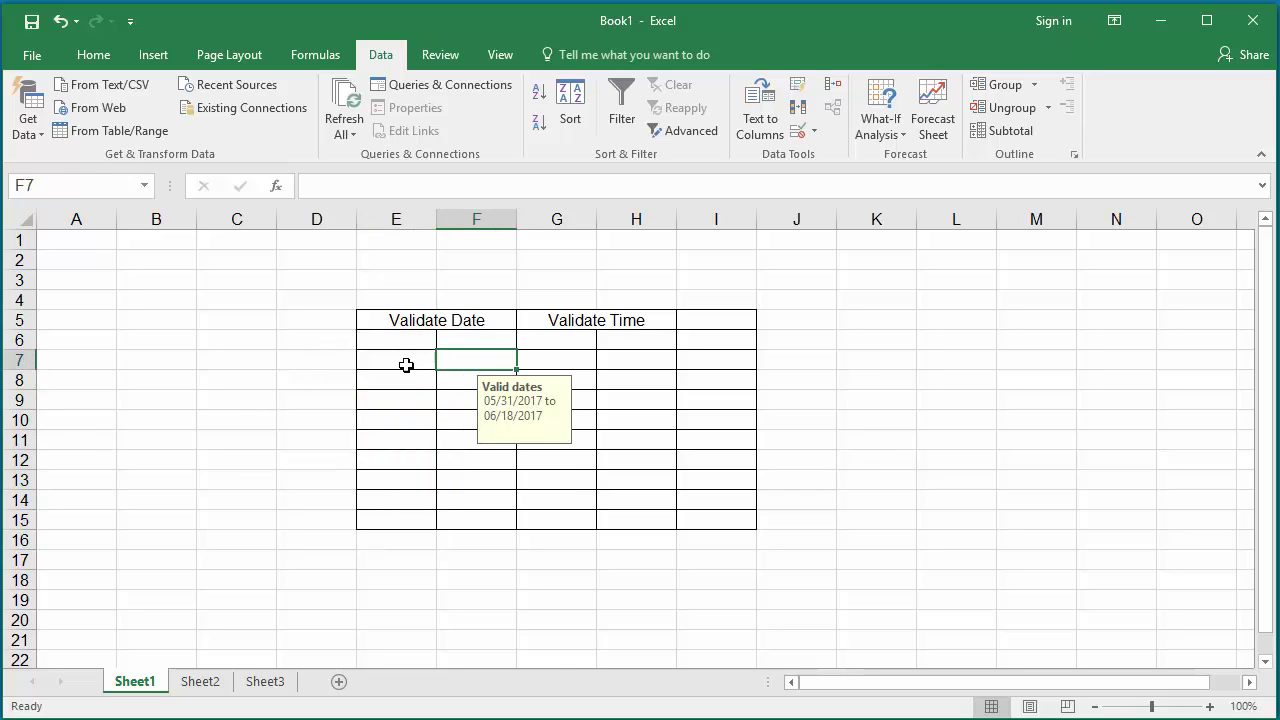
{"action": "left_click", "coordinate": [395, 374]}
{"action": "left_click", "coordinate": [399, 363]}
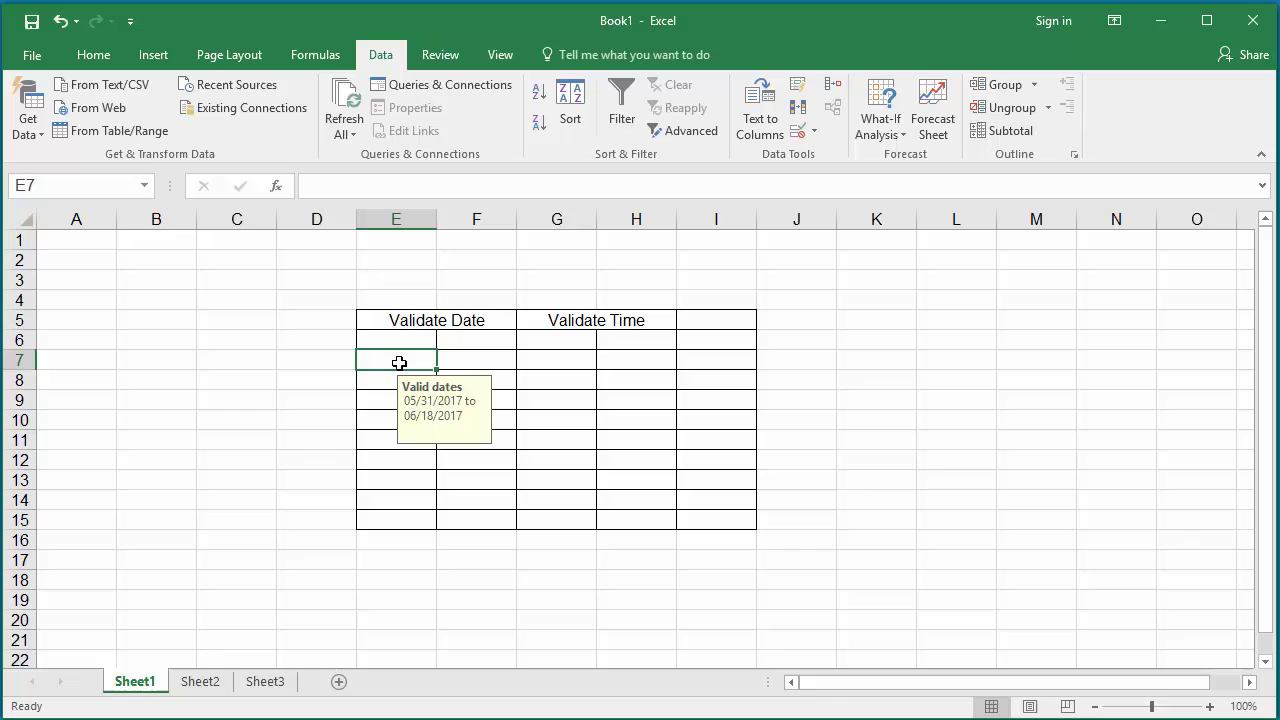
Enter 1234 in E7, see it rejected, then clear the entry
{"action": "type", "text": "1234"}
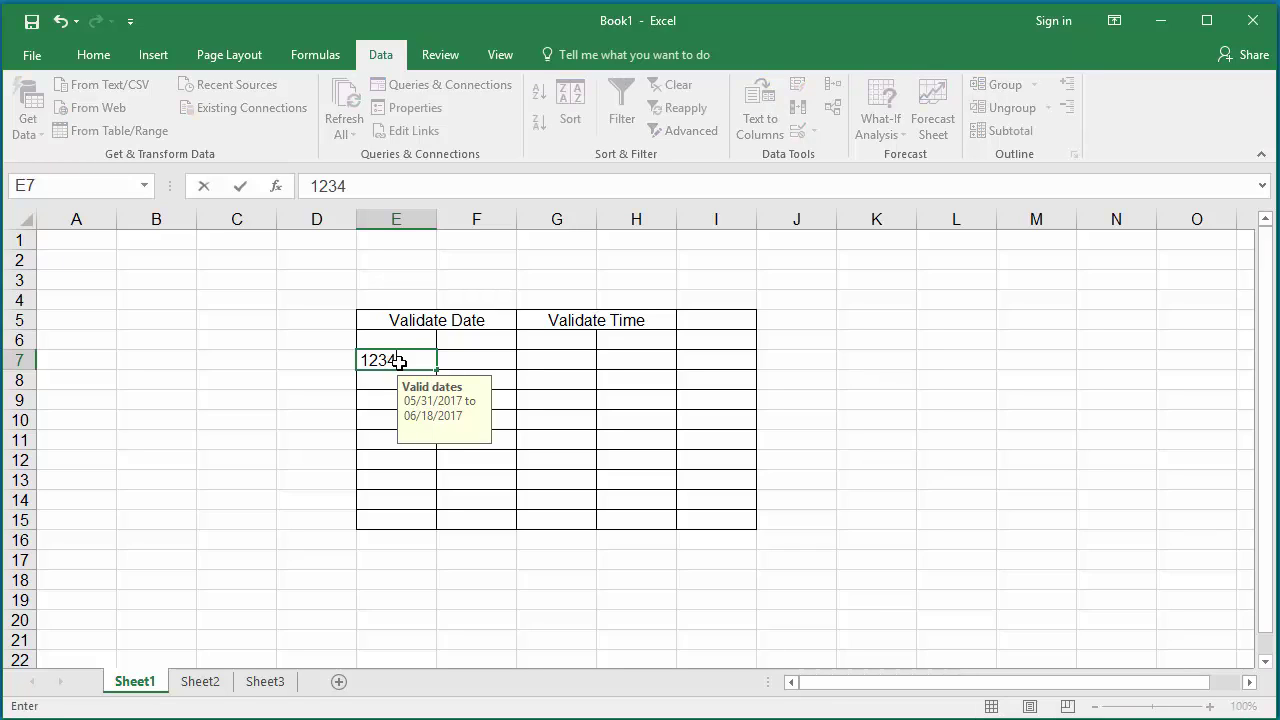
{"action": "key", "text": "Return"}
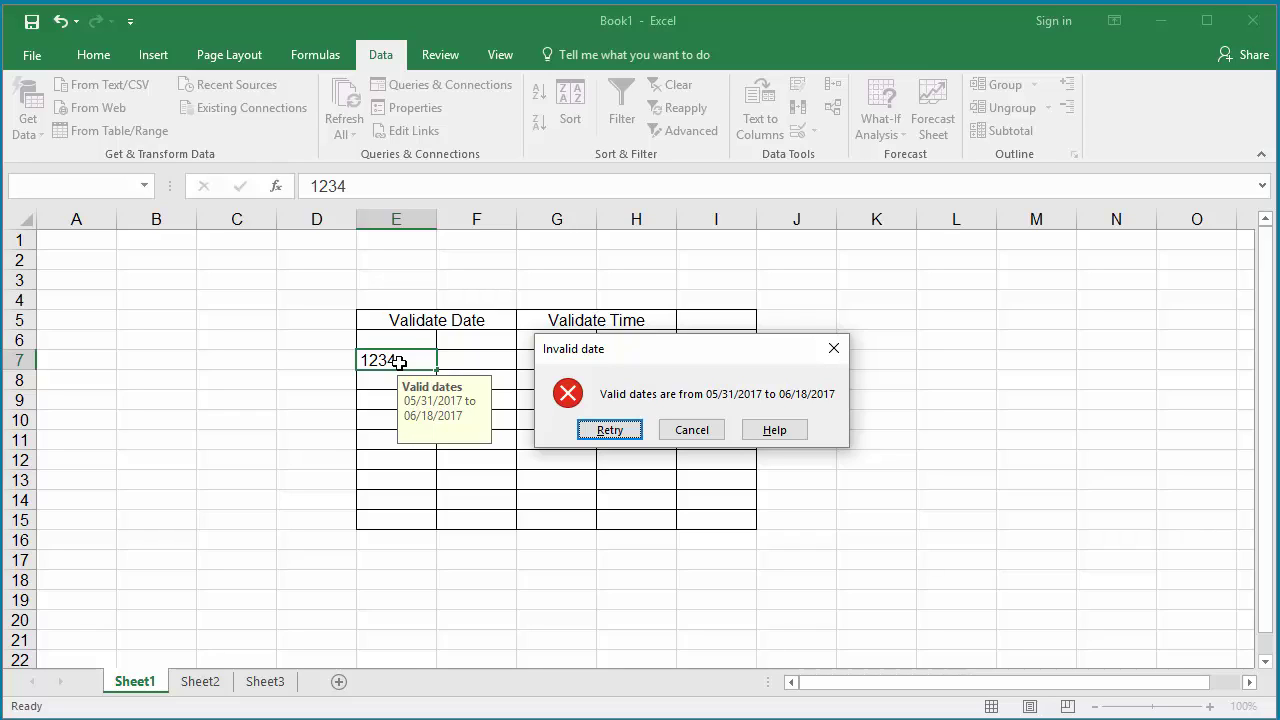
{"action": "key", "text": "Return"}
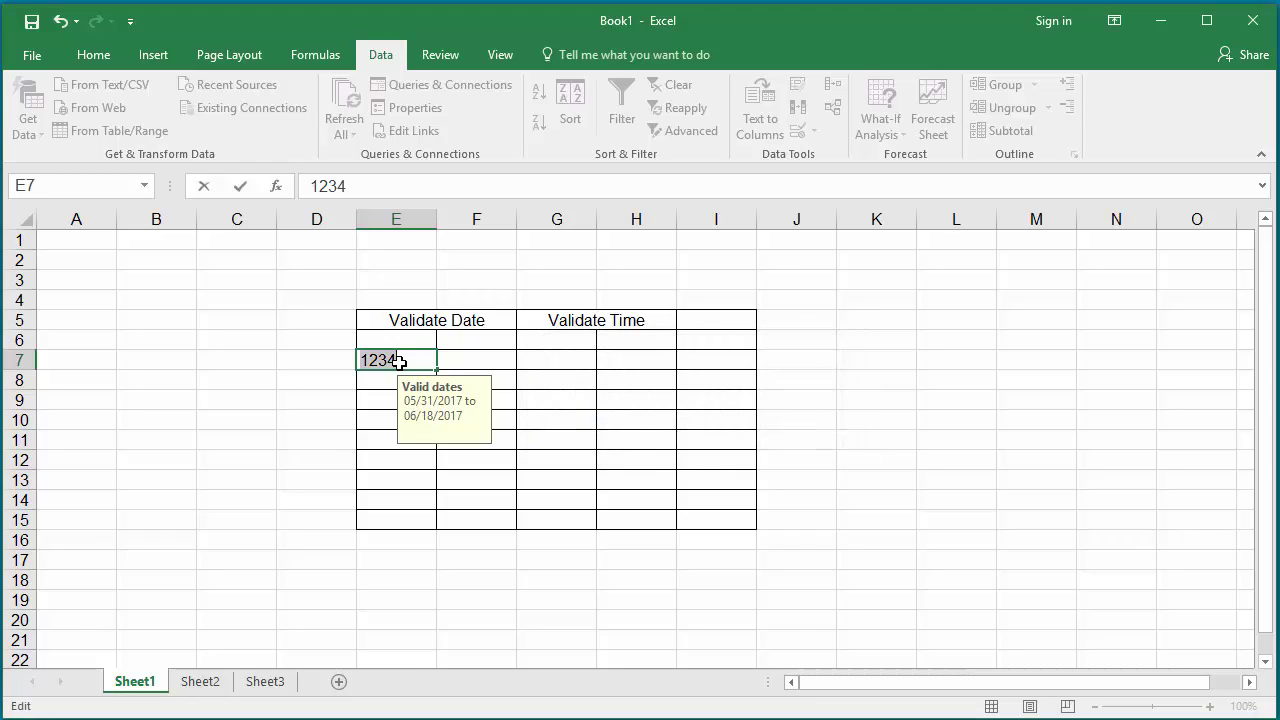
{"action": "key", "text": "BackSpace"}
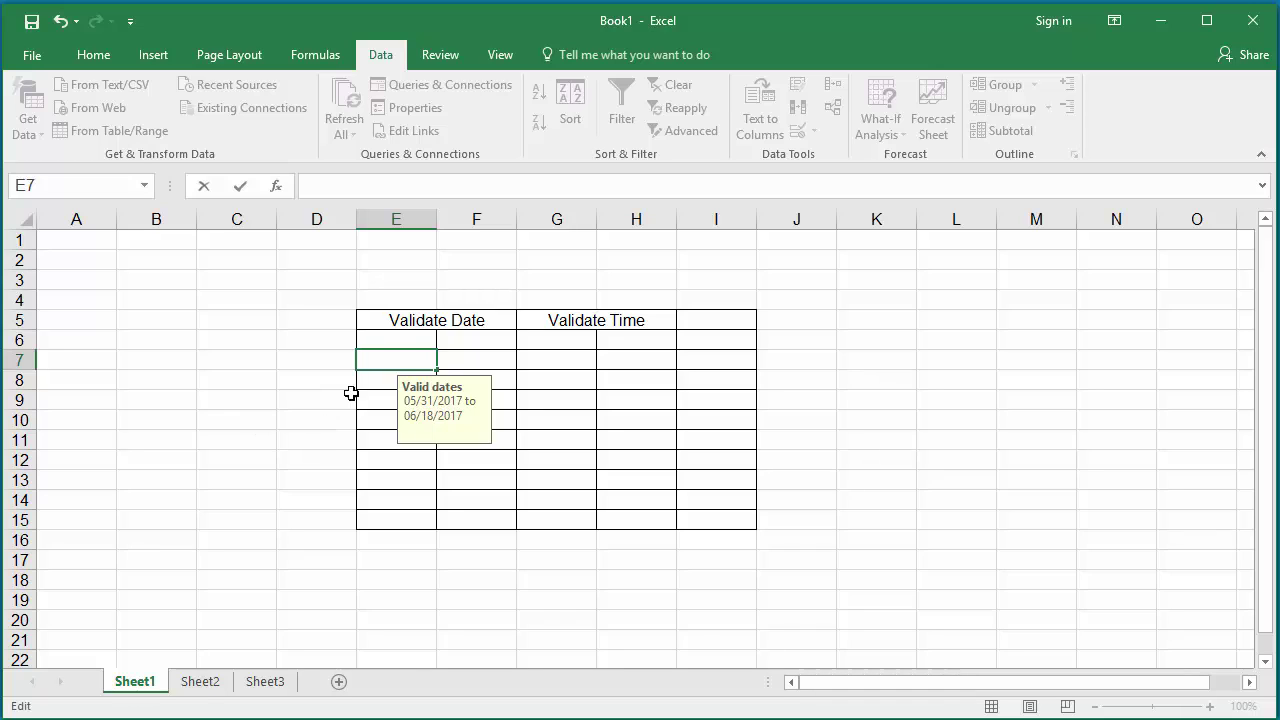
Change the E6:F15 error alert style from Stop to Information
{"action": "left_click", "coordinate": [387, 341]}
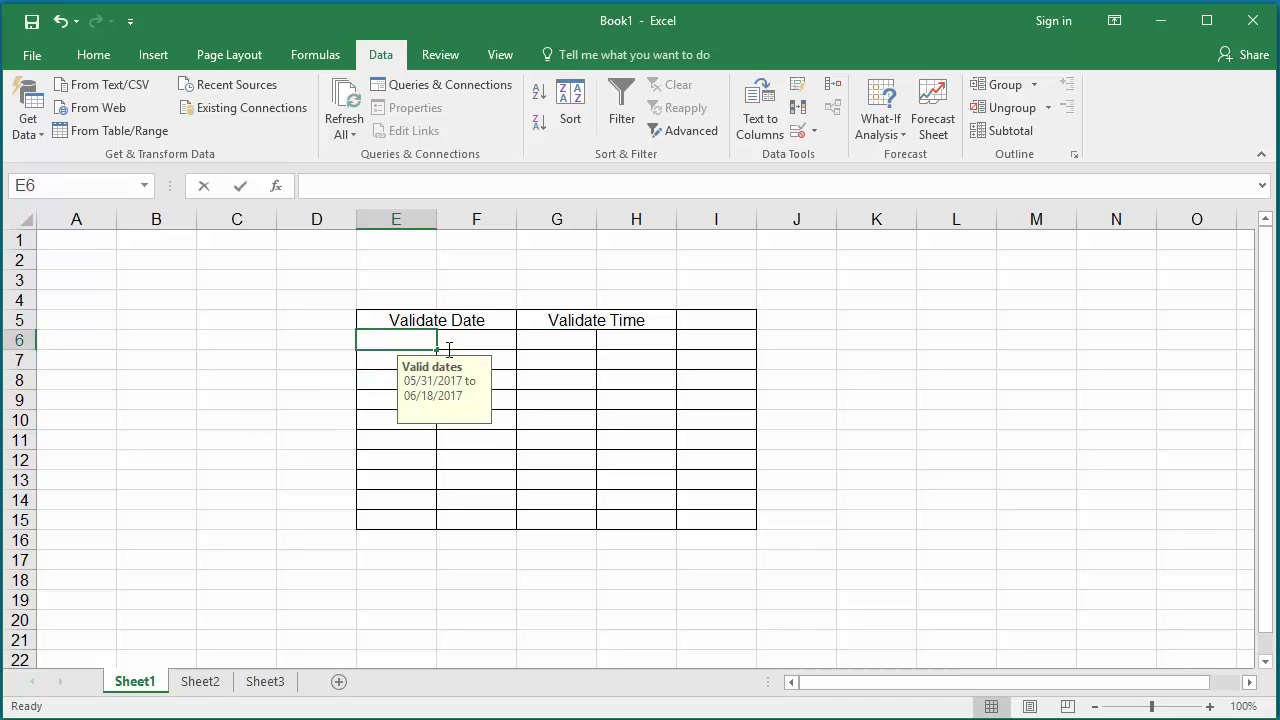
{"action": "double_click", "coordinate": [410, 341]}
{"action": "left_click", "coordinate": [371, 366]}
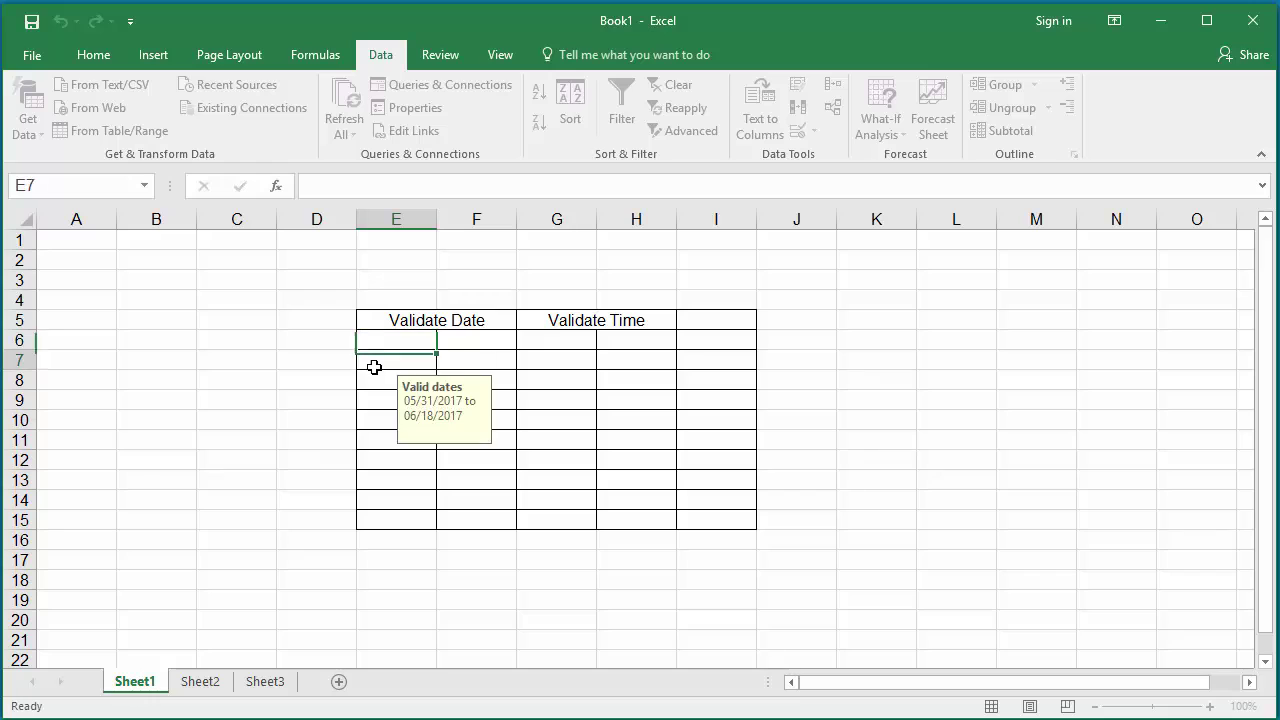
{"action": "left_click", "coordinate": [384, 342]}
{"action": "left_click_drag", "start_coordinate": [384, 342], "coordinate": [474, 511]}
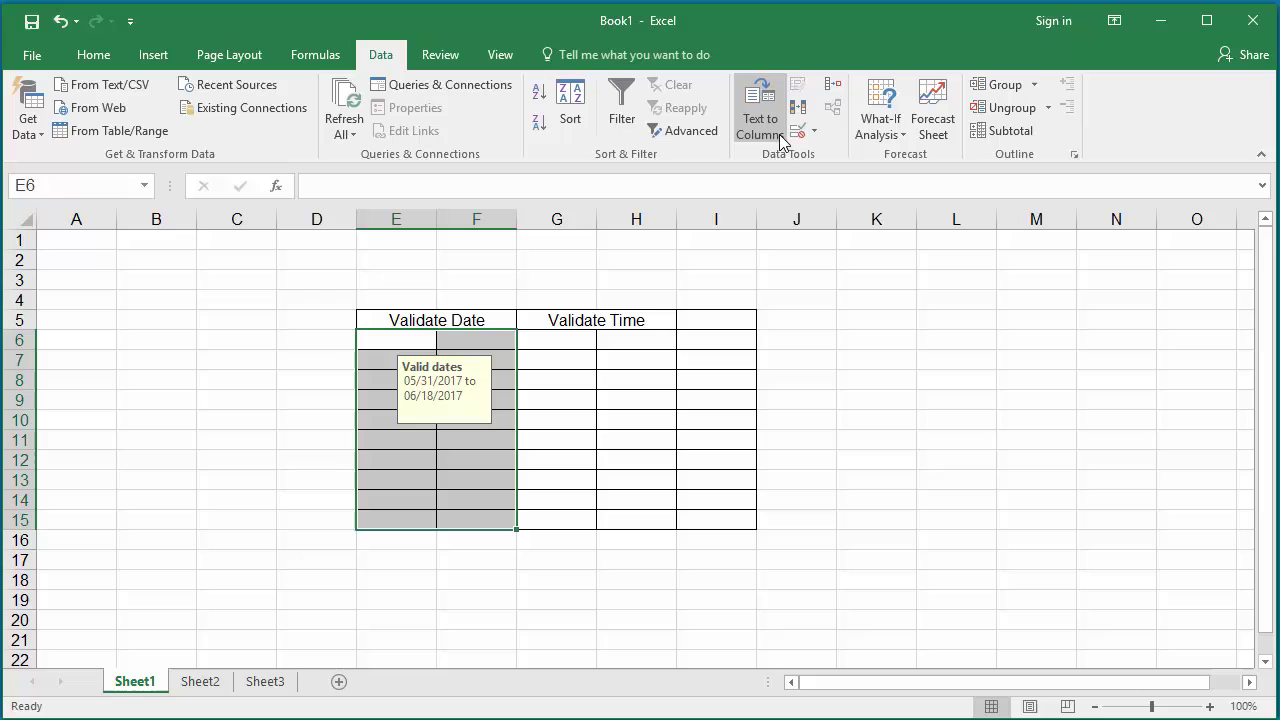
{"action": "left_click", "coordinate": [815, 131]}
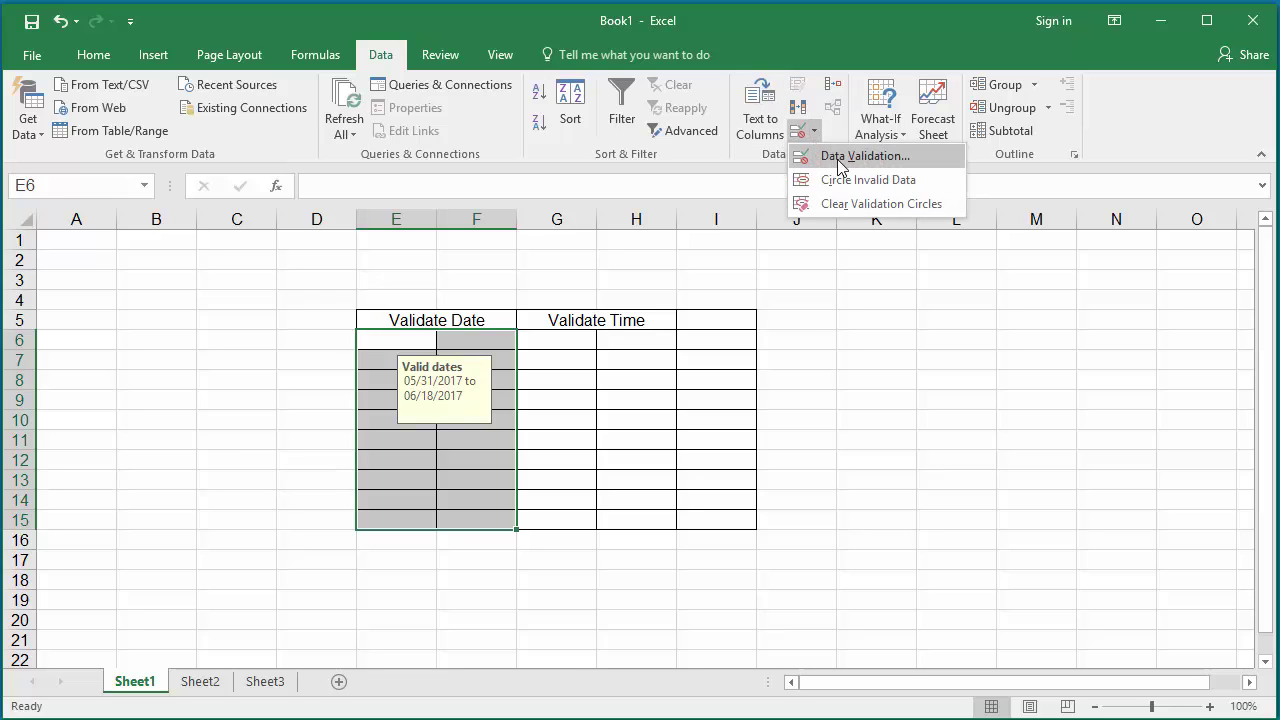
{"action": "left_click", "coordinate": [840, 157]}
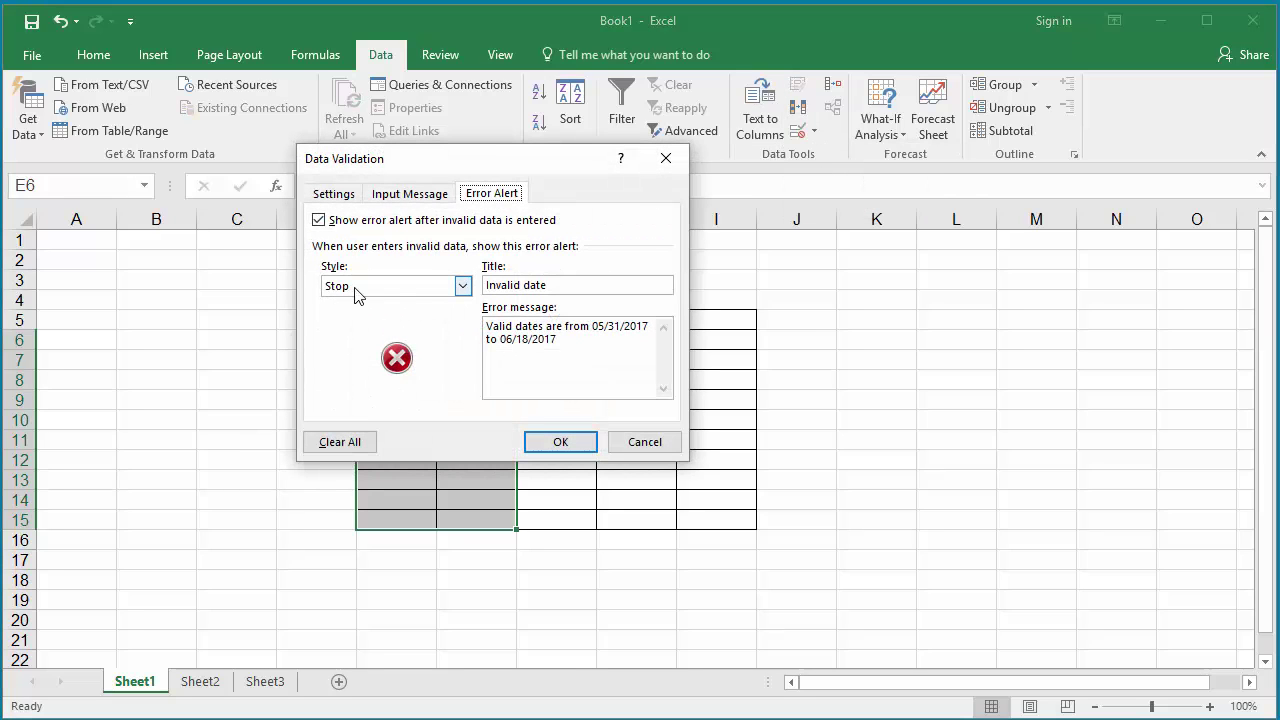
{"action": "left_click", "coordinate": [462, 286]}
{"action": "left_click", "coordinate": [385, 331]}
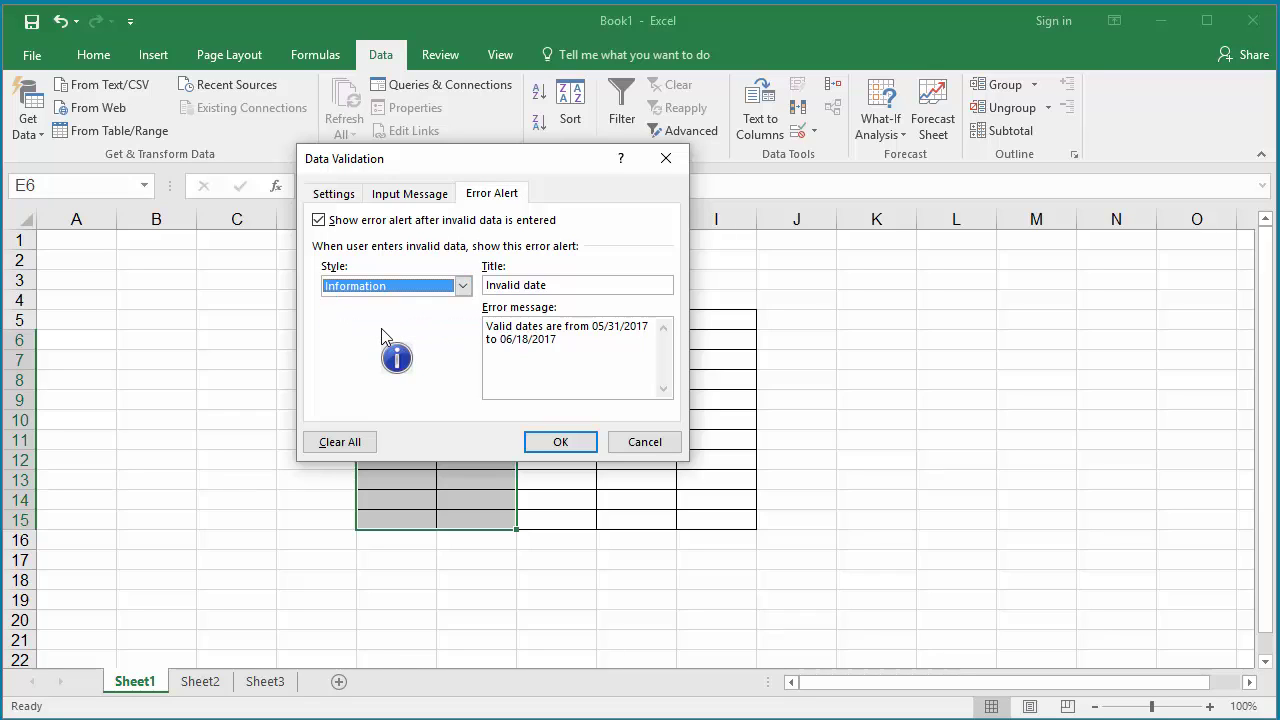
{"action": "left_click", "coordinate": [560, 444]}
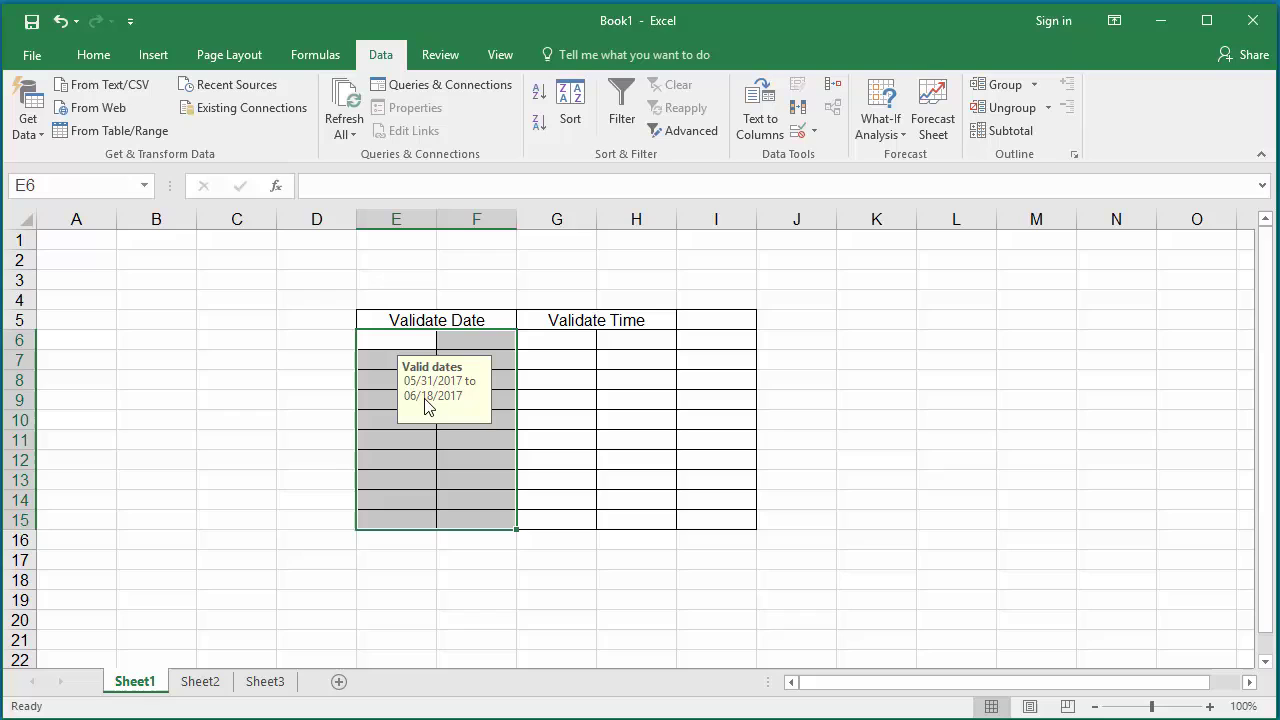
Enter 1234 in E6 and keep it by dismissing the Information alert with OK
{"action": "left_click", "coordinate": [393, 342]}
{"action": "type", "text": "1234"}
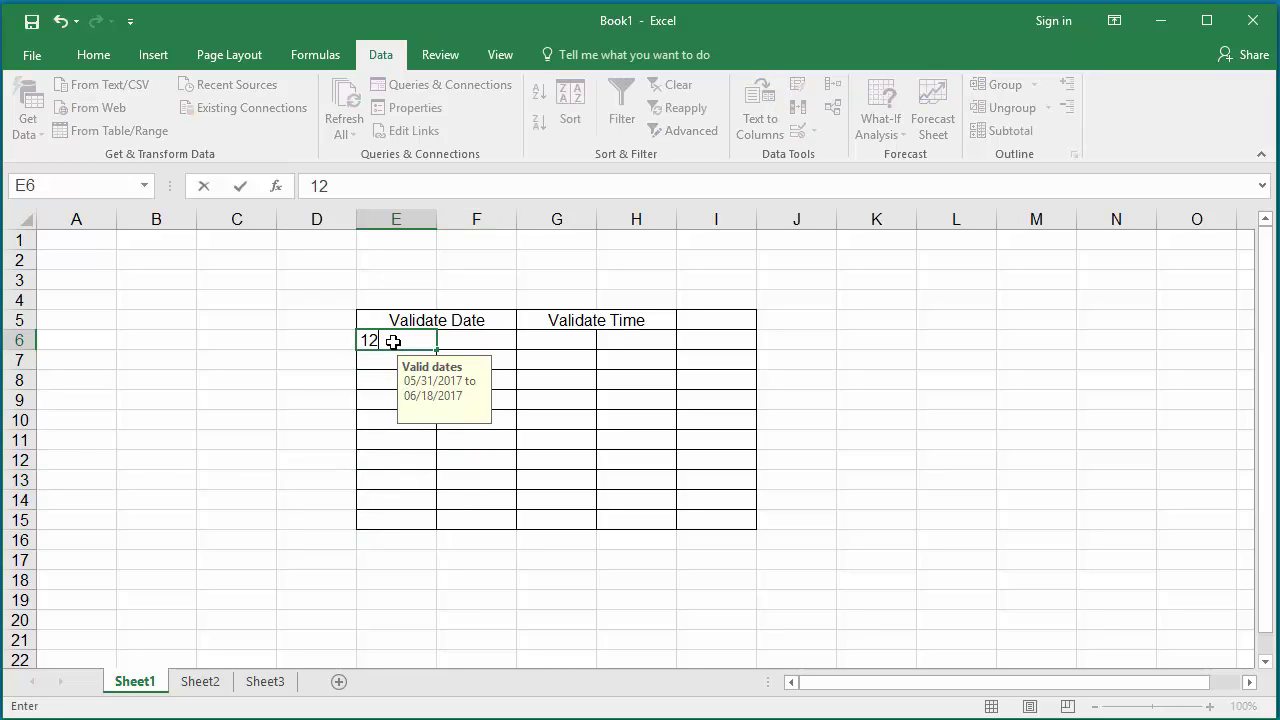
{"action": "key", "text": "Return"}
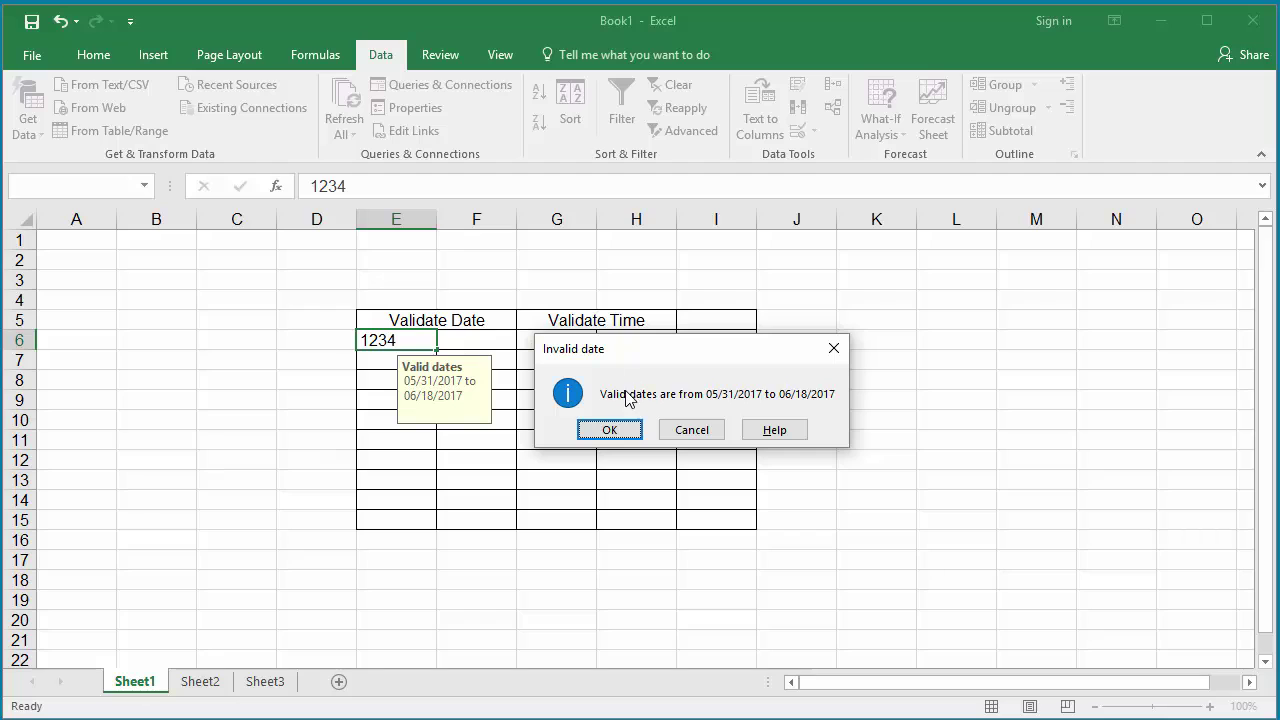
{"action": "left_click", "coordinate": [620, 432]}
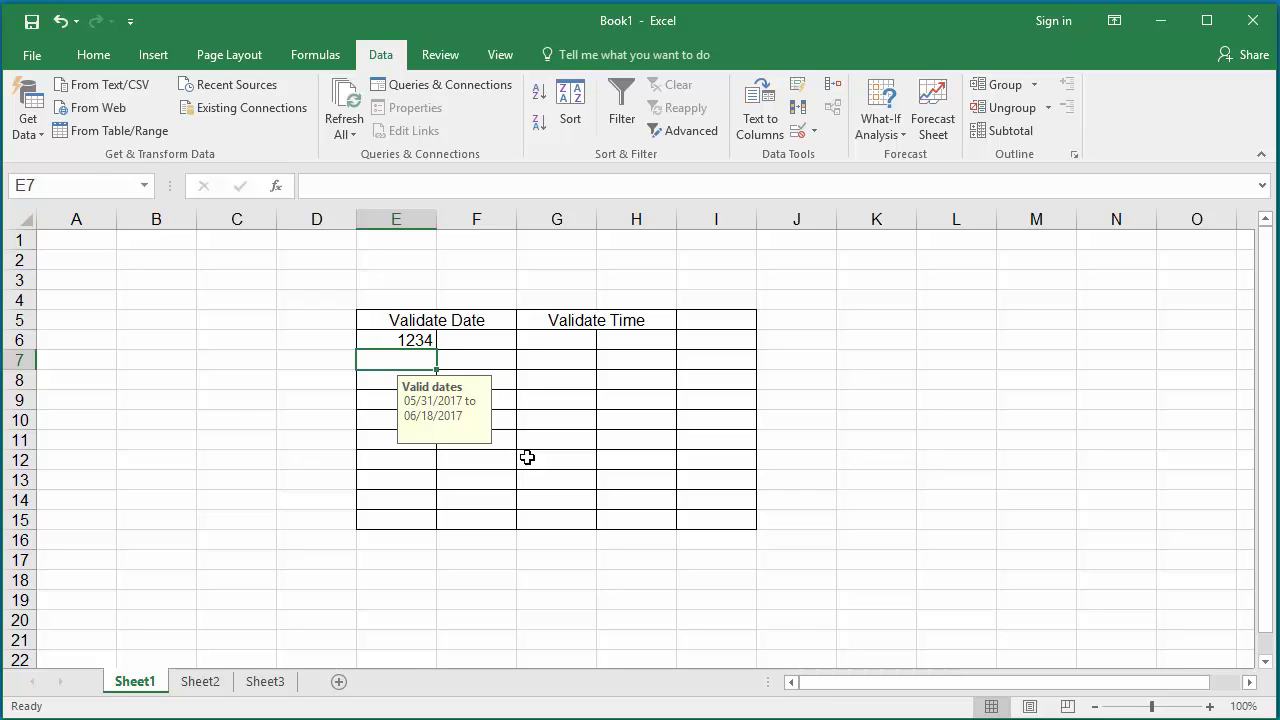
Turn off the error alert for invalid data in E6:F15
{"action": "left_click", "coordinate": [399, 341]}
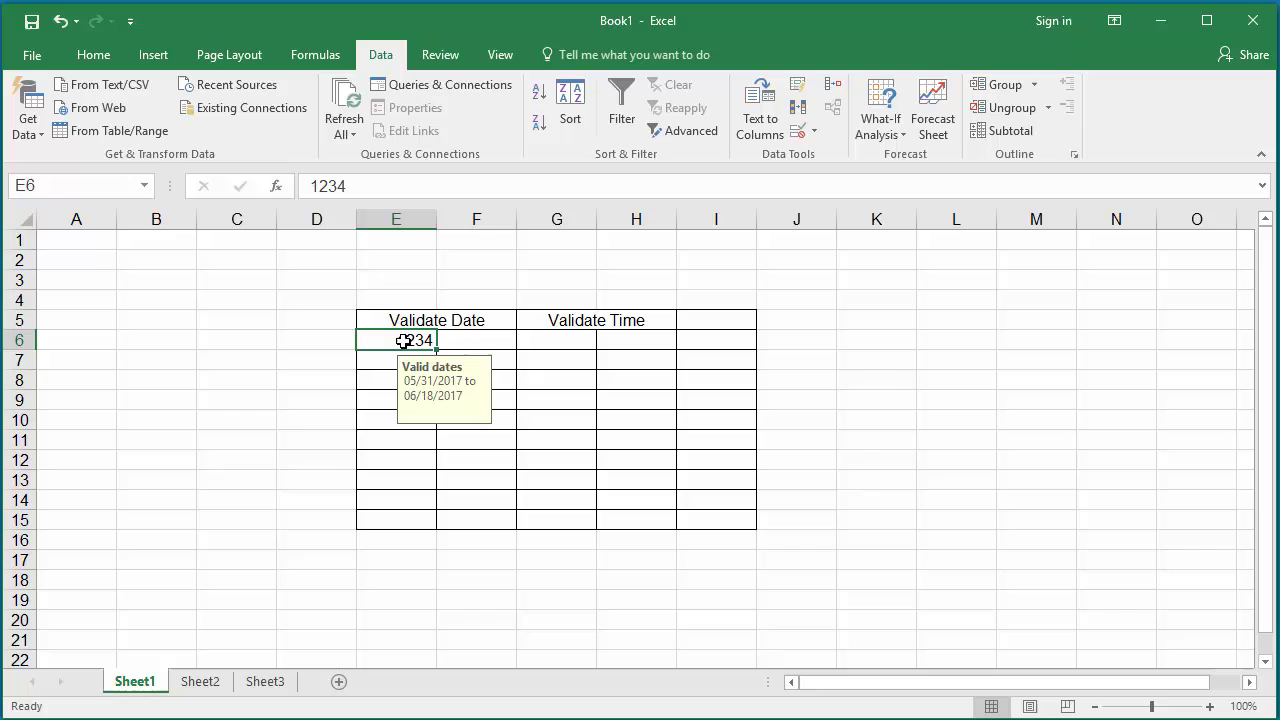
{"action": "left_click_drag", "start_coordinate": [403, 339], "coordinate": [470, 518]}
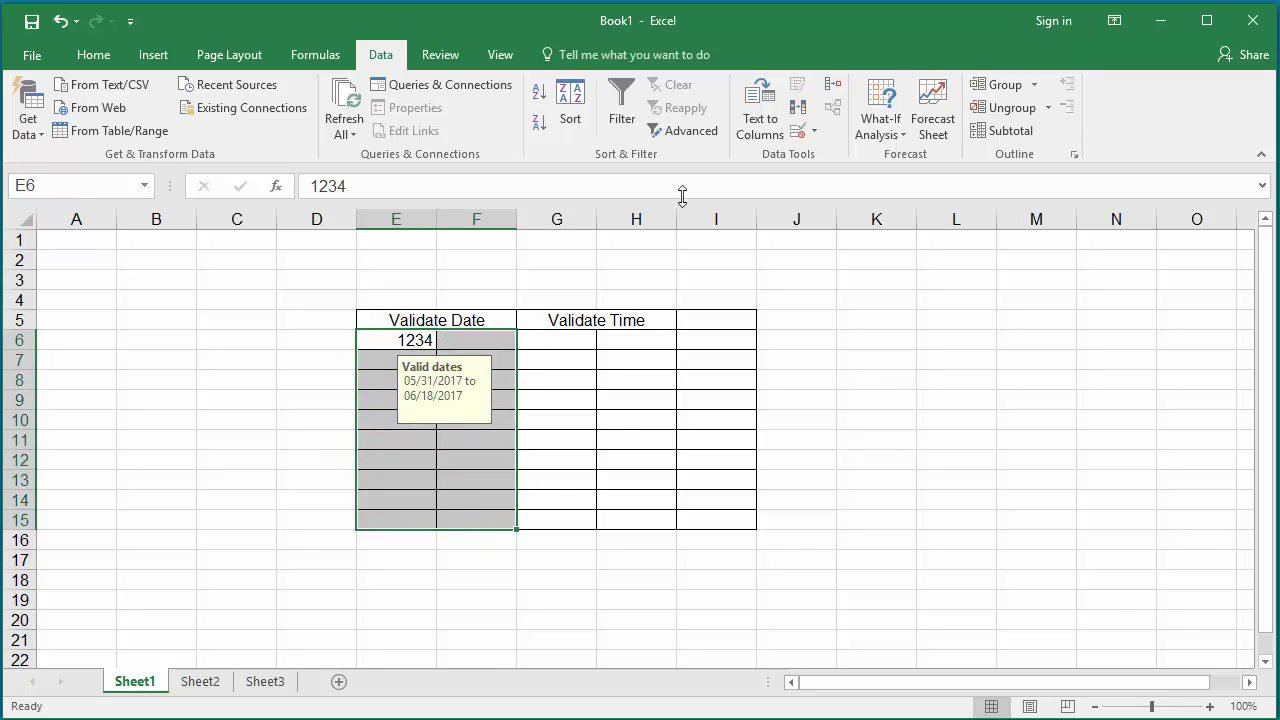
{"action": "left_click", "coordinate": [815, 131]}
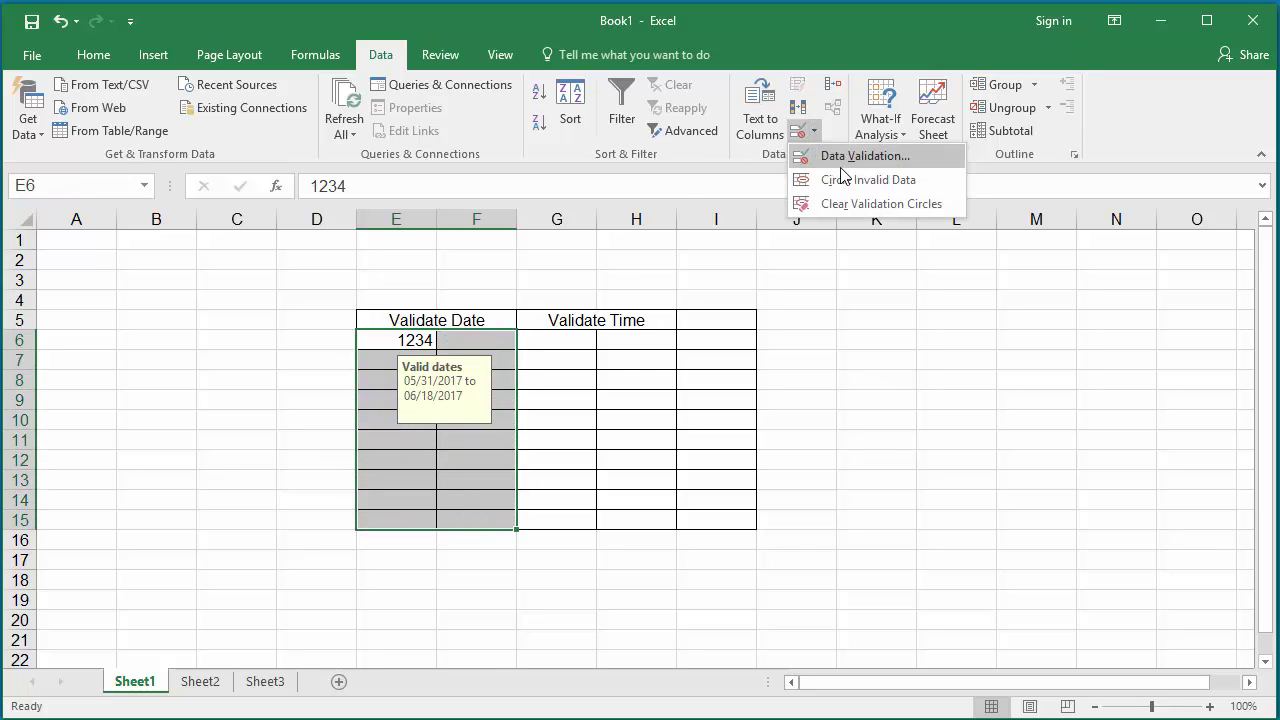
{"action": "left_click", "coordinate": [843, 158]}
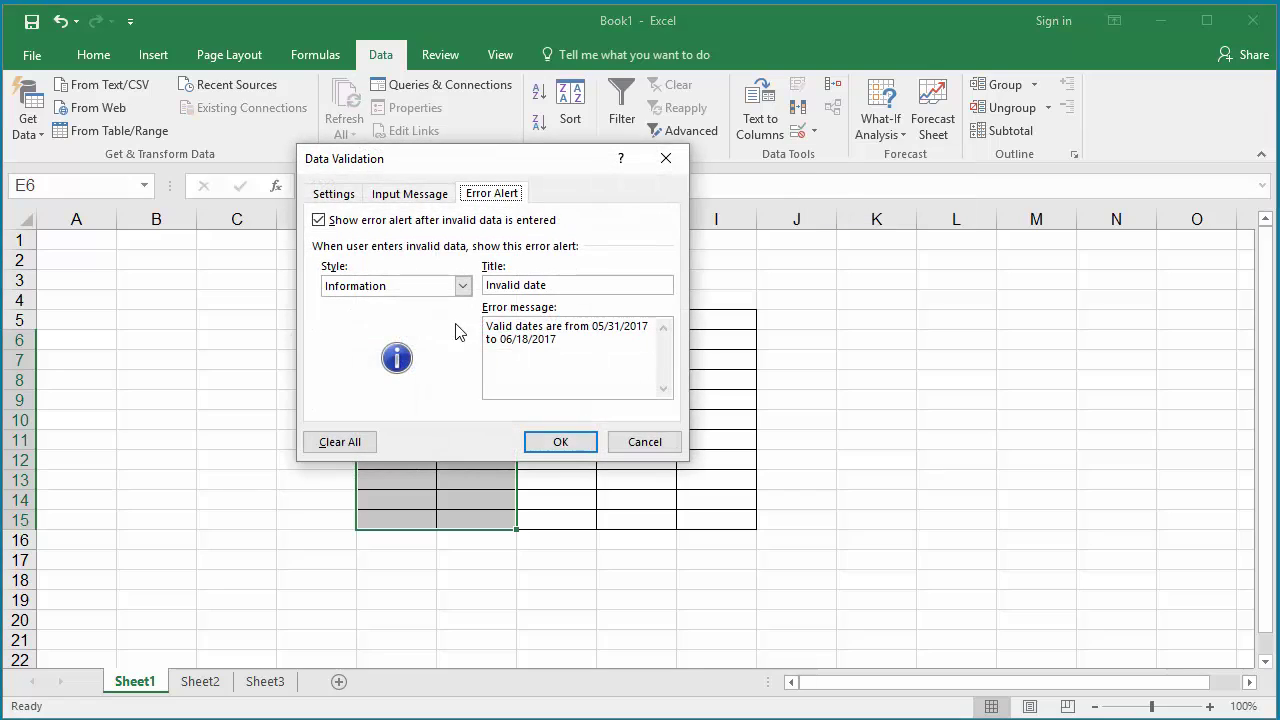
{"action": "left_click", "coordinate": [319, 220]}
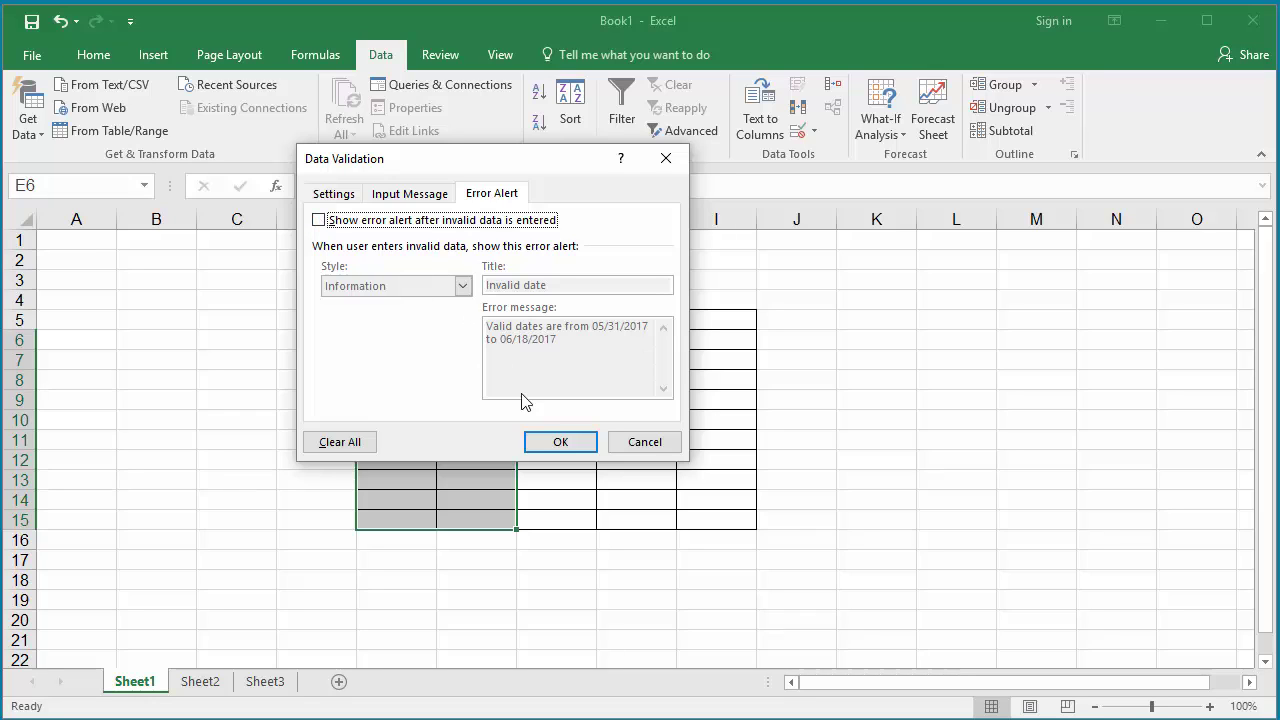
{"action": "left_click", "coordinate": [559, 446]}
Enter dates 05/31/2017, 06/08/2017, 06/25/2017 and 06/28/2017 into the date cells
{"action": "left_click", "coordinate": [375, 362]}
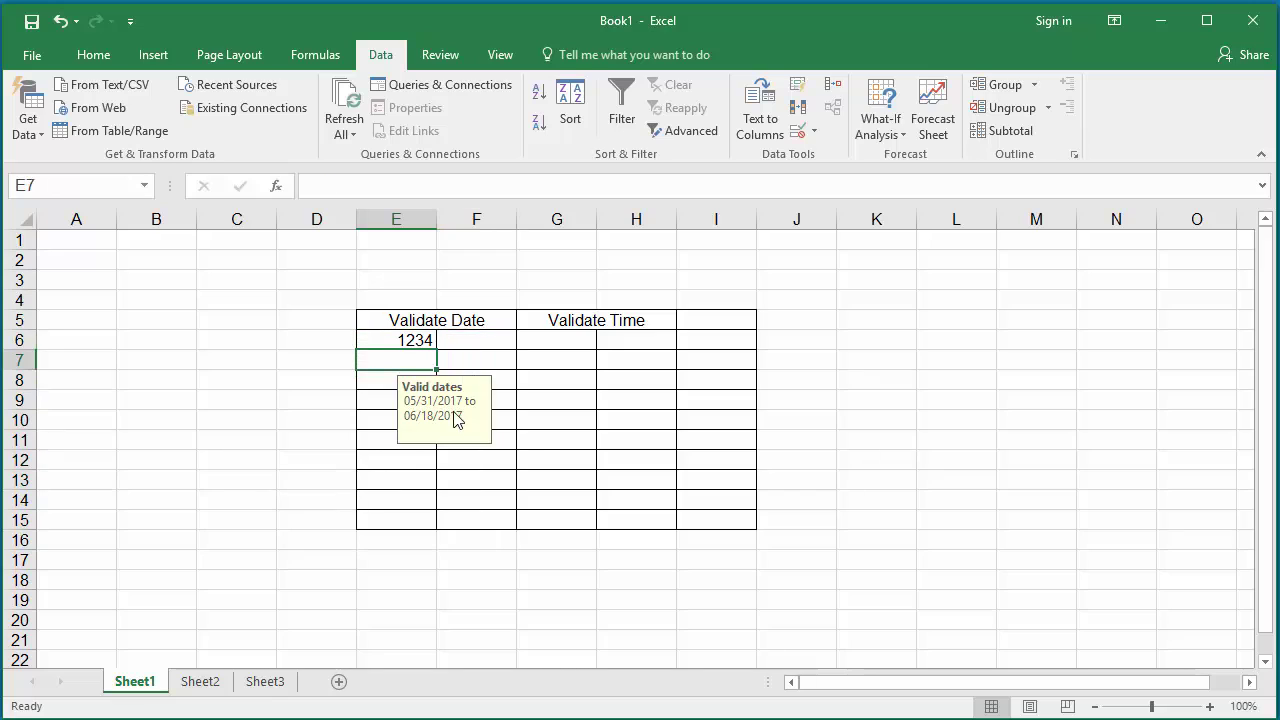
{"action": "type", "text": "0"}
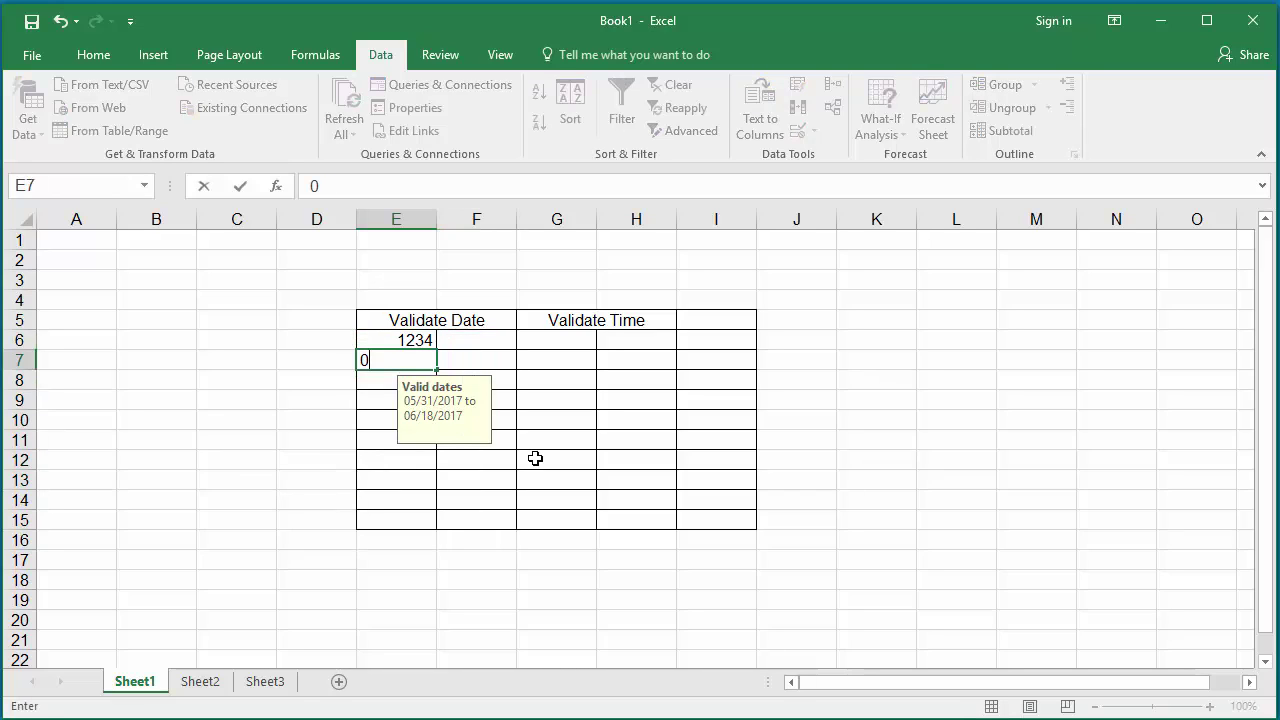
{"action": "type", "text": "5/31/2017"}
{"action": "key", "text": "Return"}
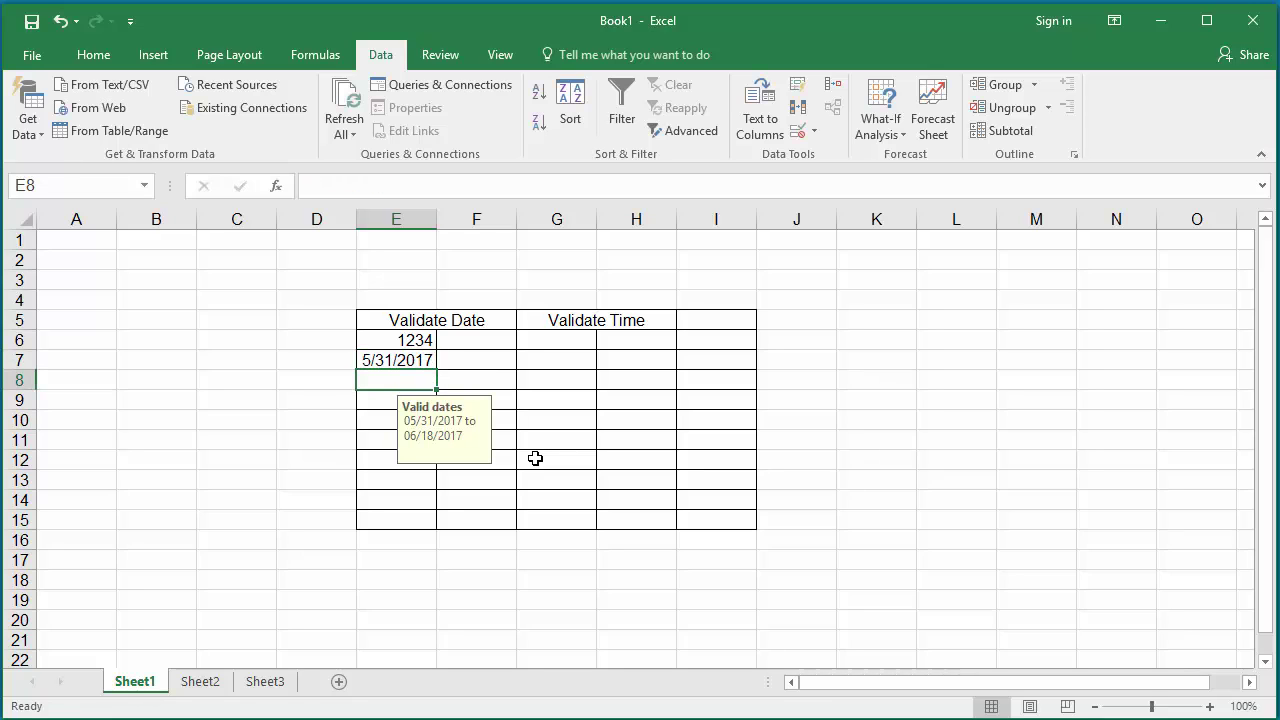
{"action": "type", "text": "06/08"}
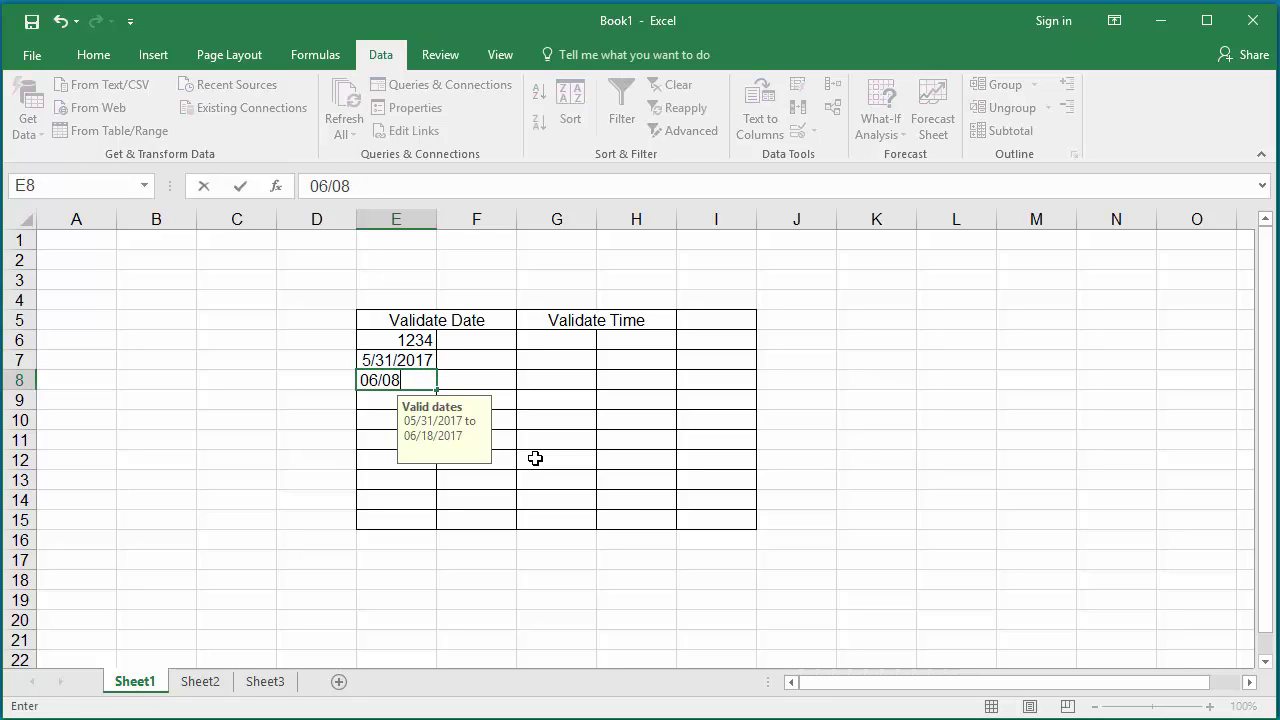
{"action": "type", "text": "/2017"}
{"action": "key", "text": "Tab"}
{"action": "type", "text": "06/2"}
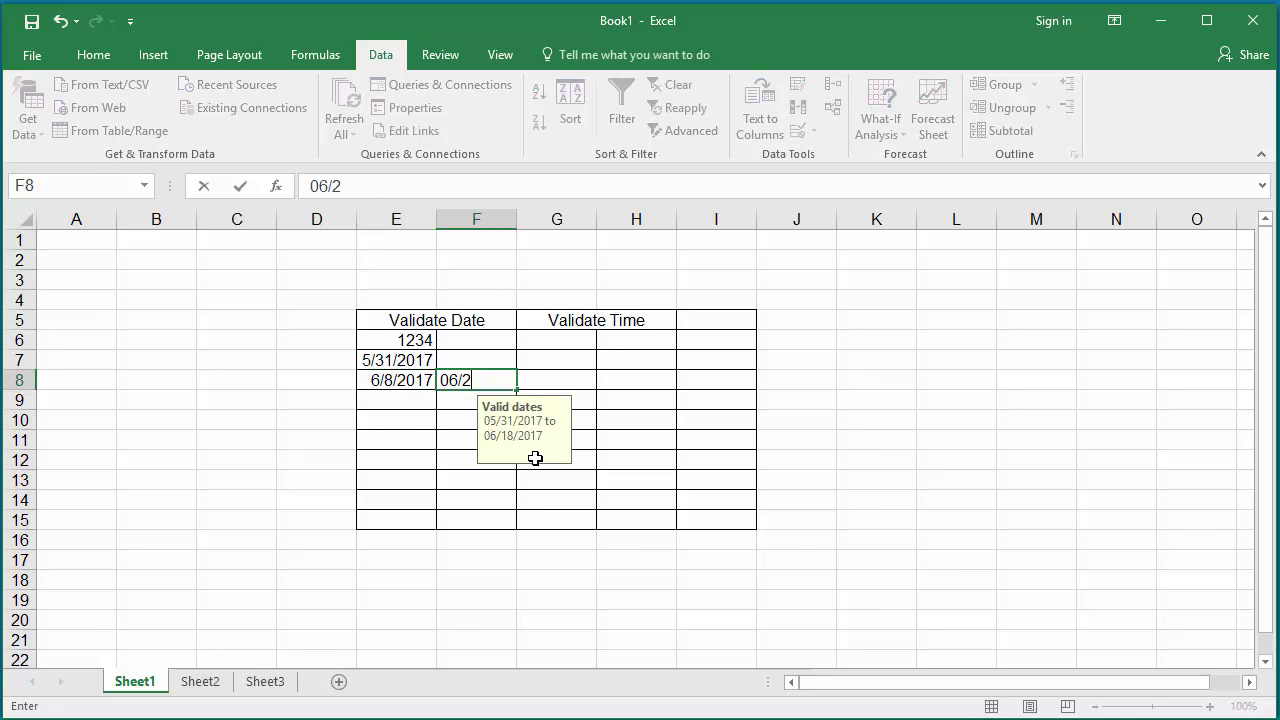
{"action": "type", "text": "5/2017"}
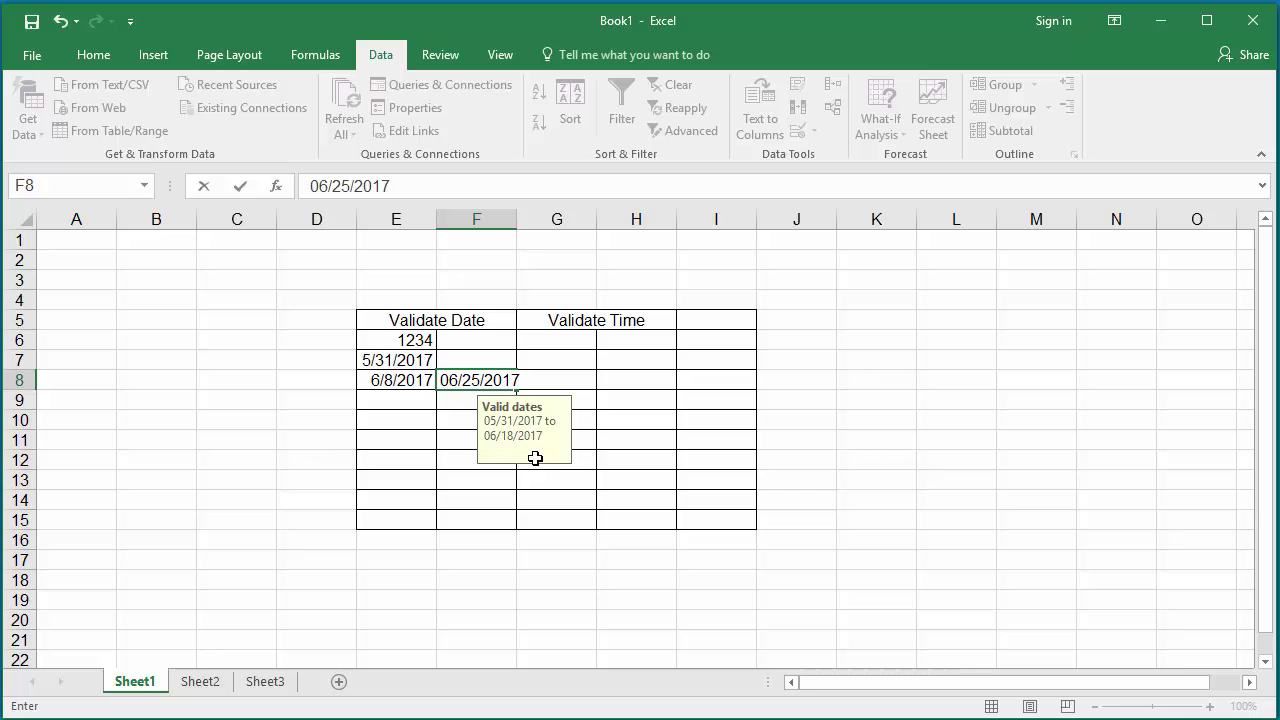
{"action": "key", "text": "Return"}
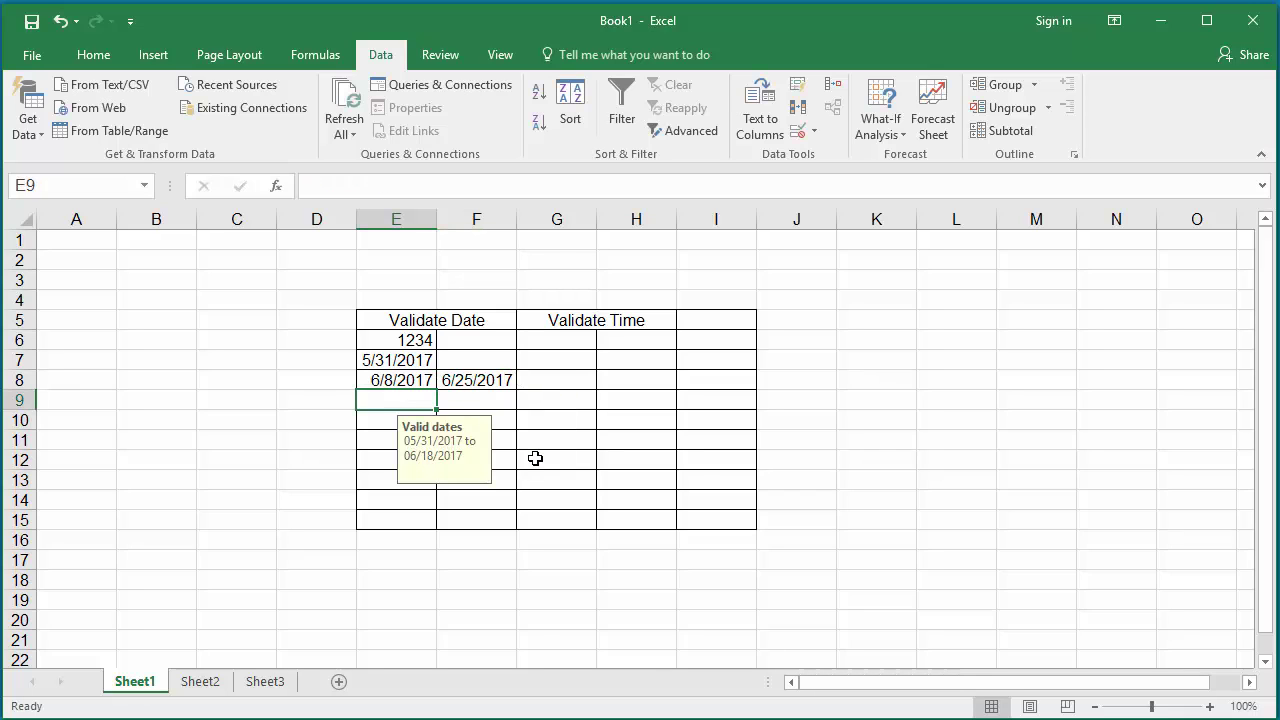
{"action": "key", "text": "Down"}
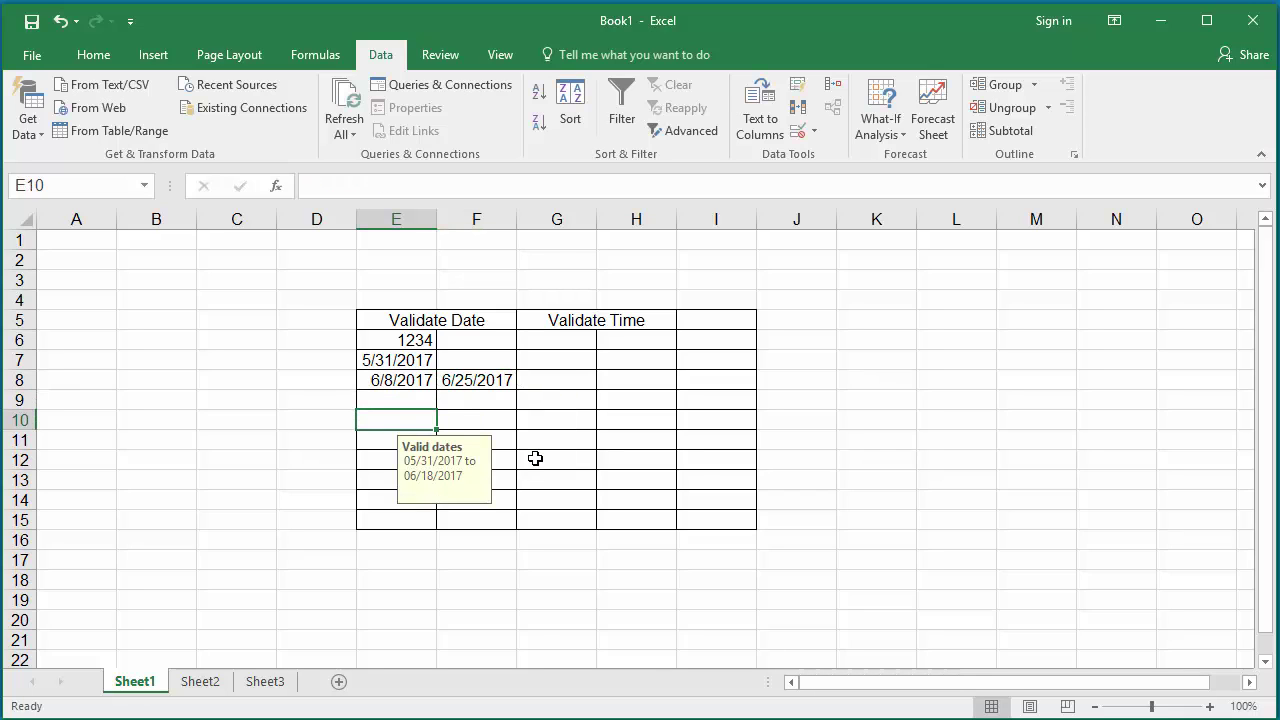
{"action": "type", "text": "06"}
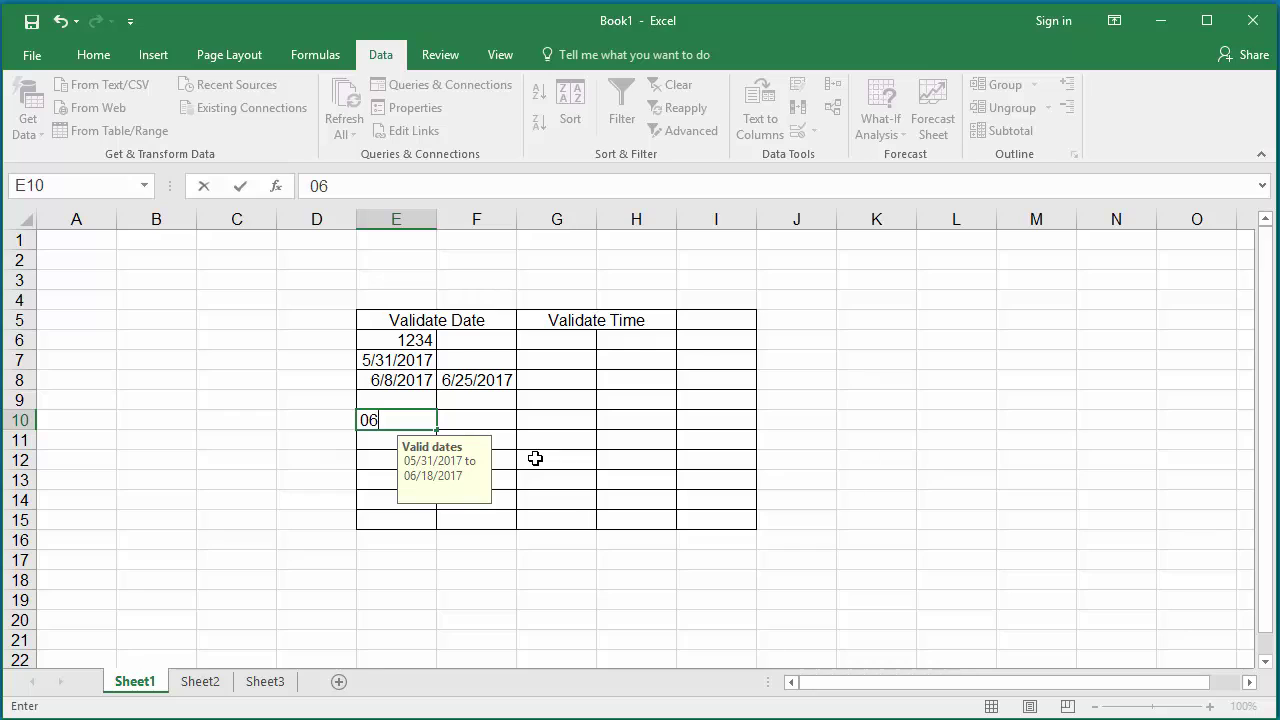
{"action": "type", "text": "/28/2017"}
{"action": "key", "text": "Return"}
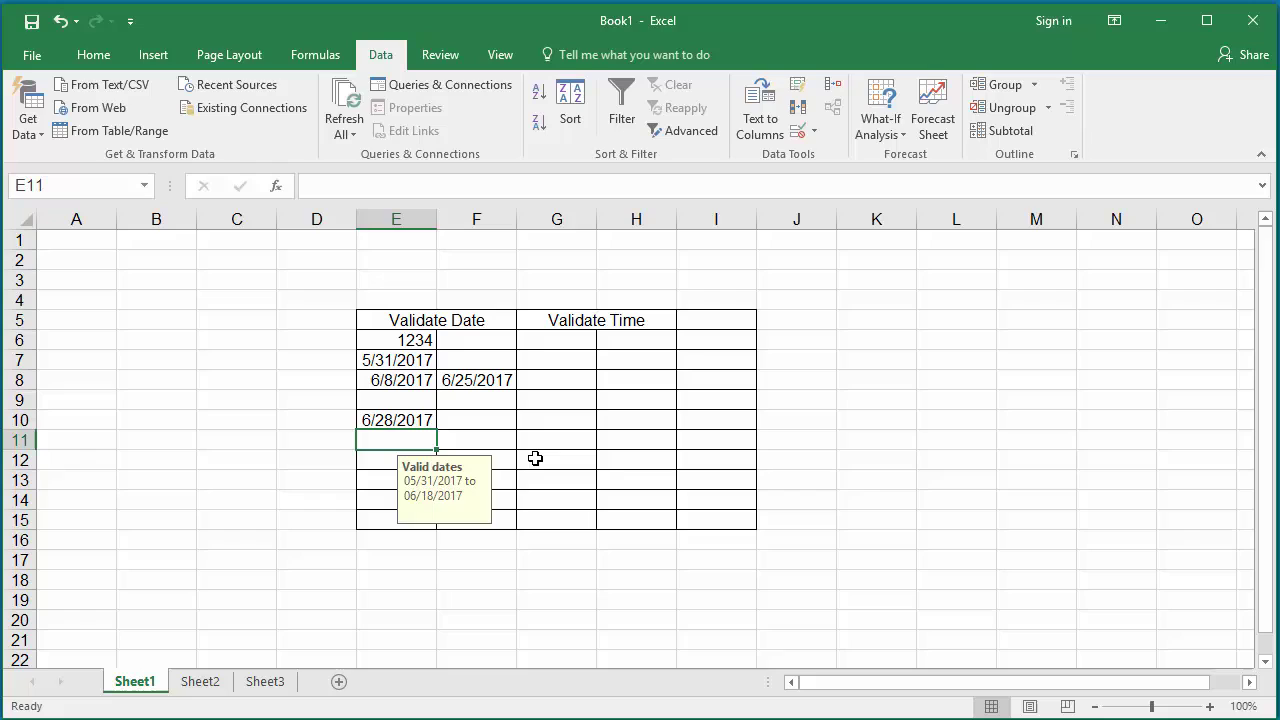
Visit F10, F7, E7 and E6 to view the tooltip, then select E6:F15
{"action": "key", "text": "Up"}
{"action": "key", "text": "Right"}
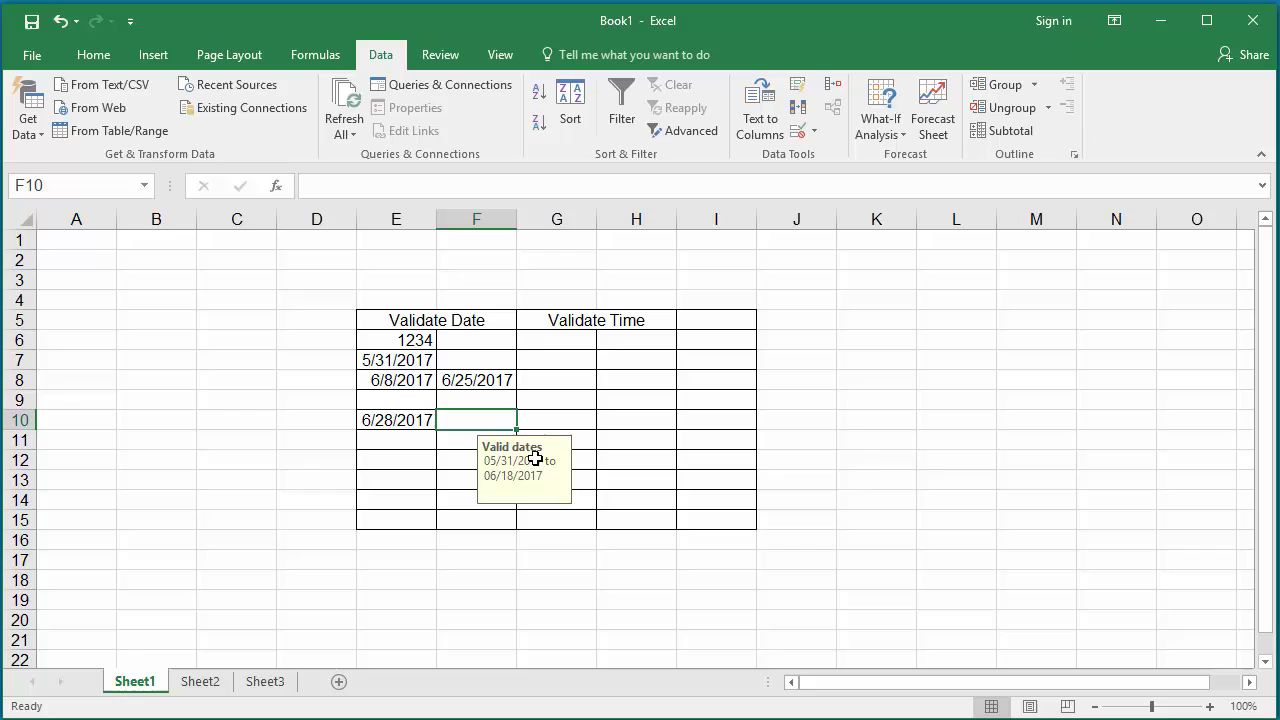
{"action": "key", "text": "Up"}
{"action": "key", "text": "Up"}
{"action": "key", "text": "Up"}
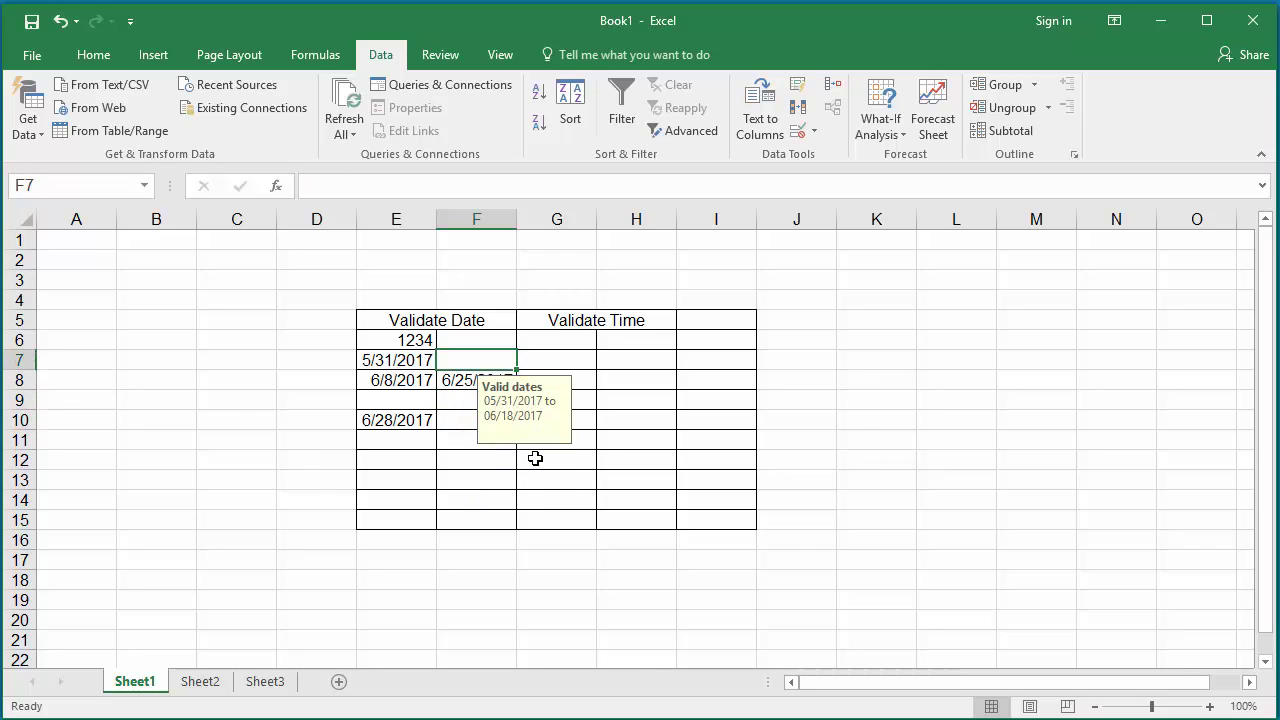
{"action": "key", "text": "Left"}
{"action": "key", "text": "Up"}
{"action": "key", "text": "shift+Right"}
{"action": "key", "text": "shift+Down"}
{"action": "key", "text": "shift+Down"}
{"action": "key", "text": "shift+Down"}
{"action": "key", "text": "shift+Down"}
{"action": "key", "text": "shift+Down"}
{"action": "key", "text": "shift+Down"}
{"action": "key", "text": "shift+Down"}
{"action": "key", "text": "shift+Down"}
{"action": "key", "text": "shift+Down"}
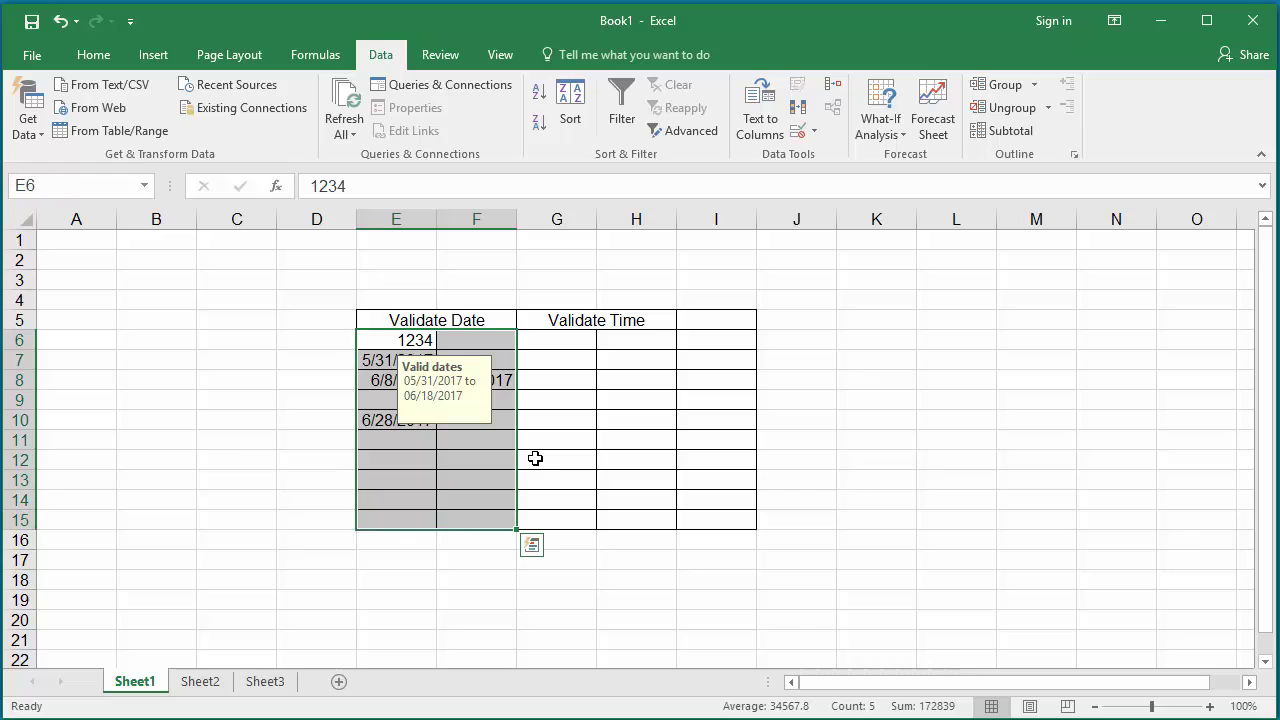
Circle the invalid entries 1234, 6/25/2017 and 6/28/2017 in red, then deselect
{"action": "left_click", "coordinate": [816, 131]}
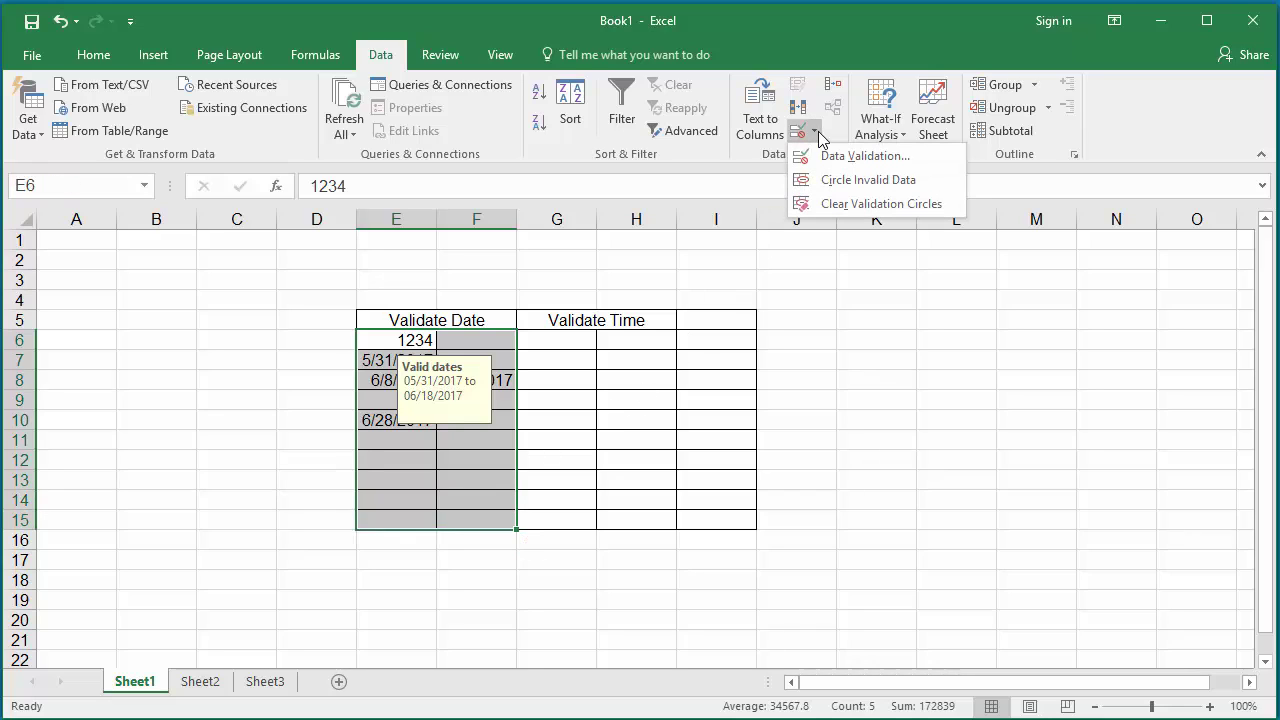
{"action": "left_click", "coordinate": [848, 182]}
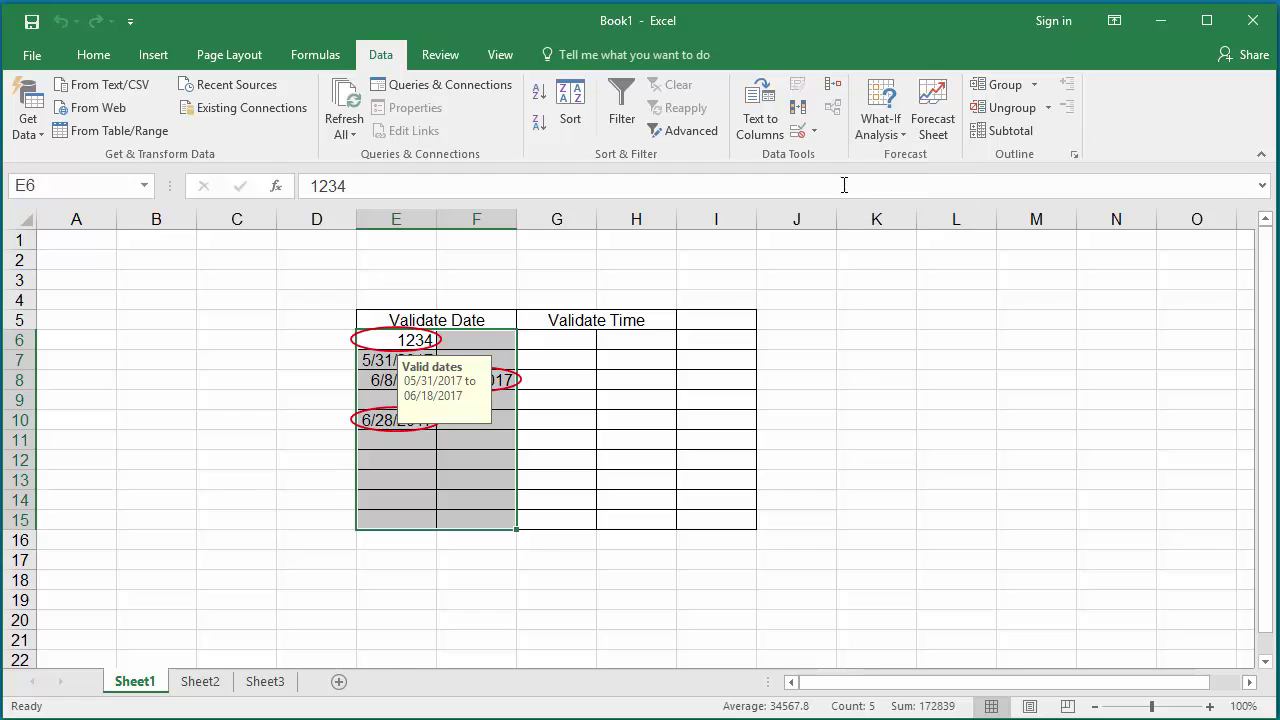
{"action": "left_click", "coordinate": [545, 400]}
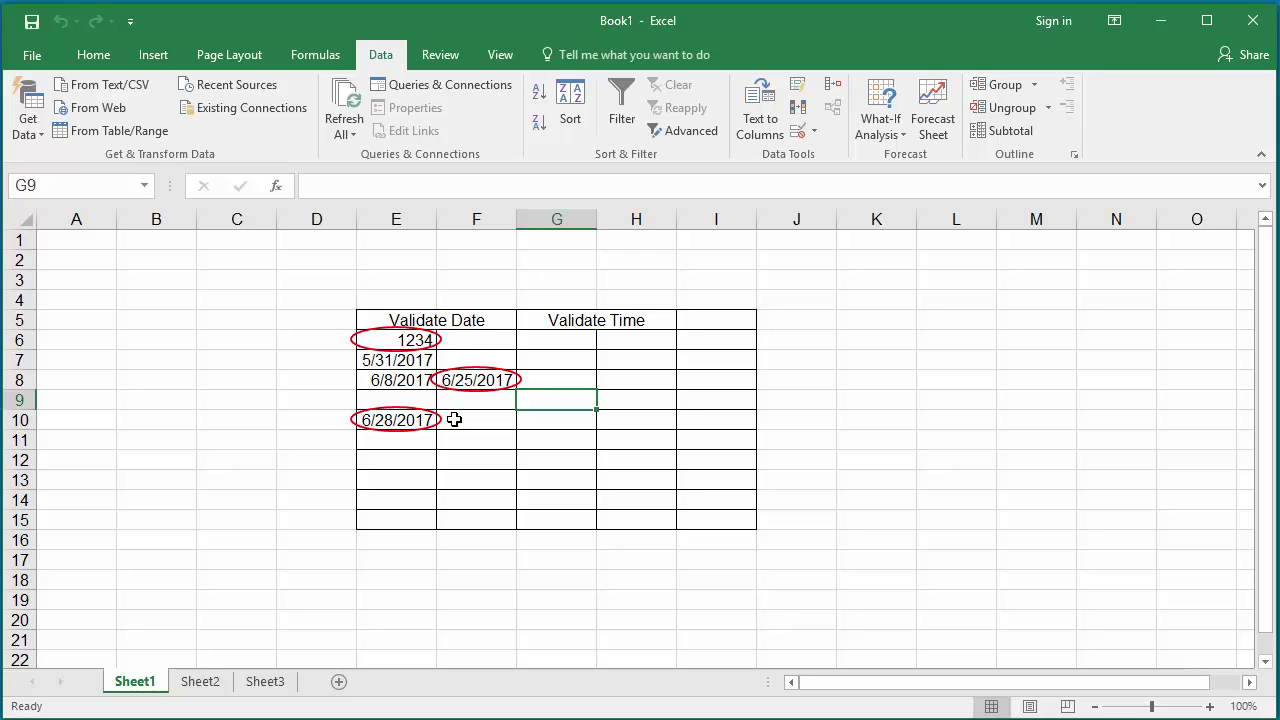
Select the Validate Time cells G6:H15 and bring up their Data Validation settings
{"action": "left_click", "coordinate": [555, 342]}
{"action": "left_click_drag", "start_coordinate": [555, 342], "coordinate": [624, 516]}
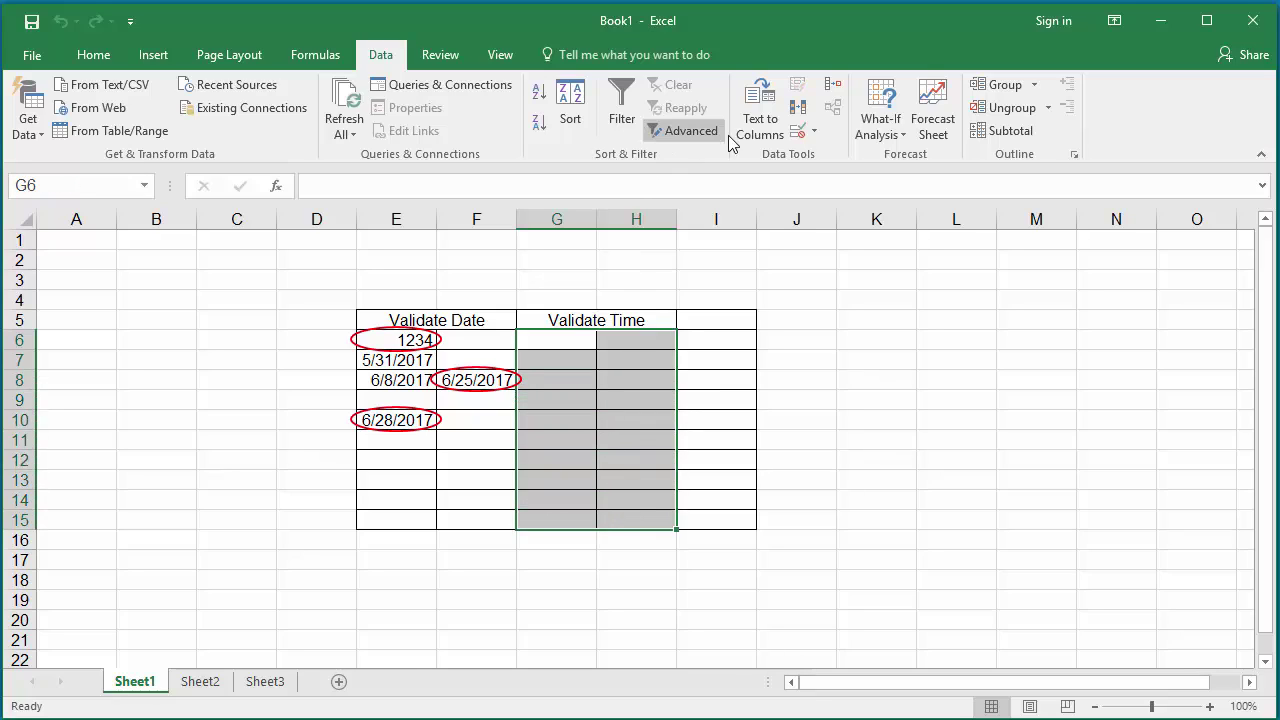
{"action": "left_click", "coordinate": [815, 134]}
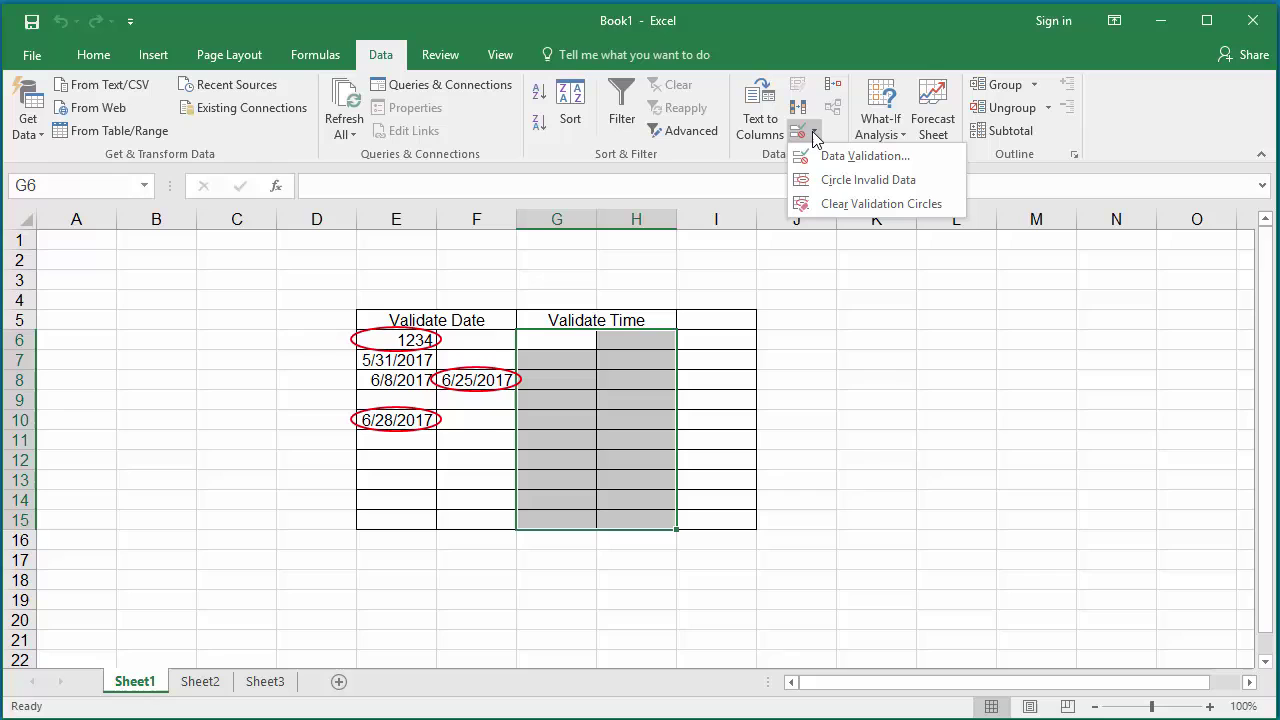
{"action": "left_click", "coordinate": [855, 156]}
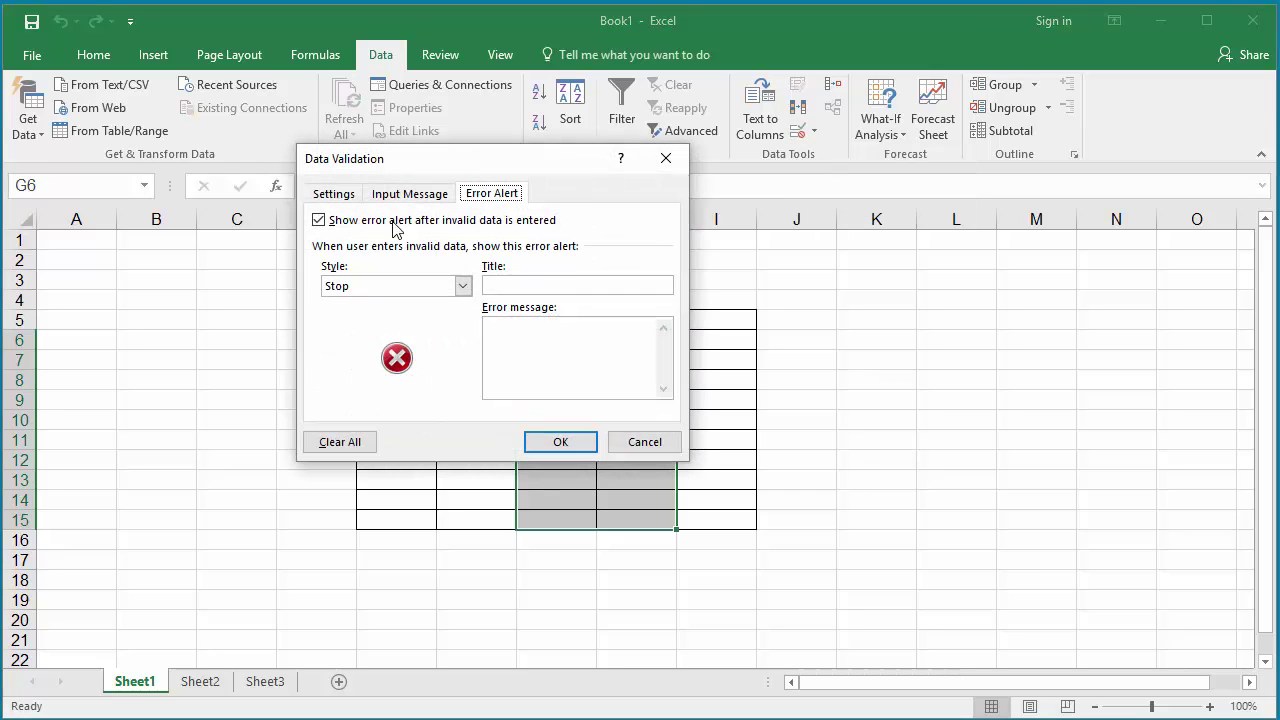
{"action": "left_click", "coordinate": [336, 195]}
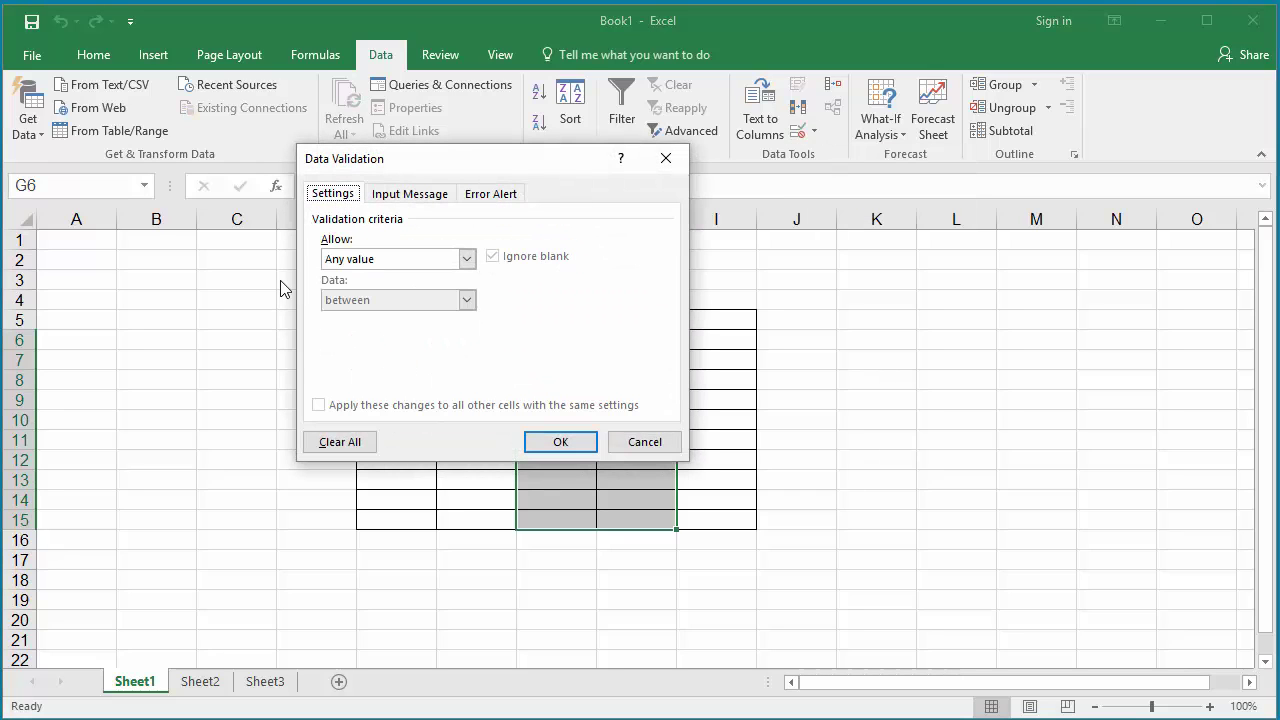
Allow only Time values greater than 01:00:00 PM and apply the rule
{"action": "left_click", "coordinate": [466, 259]}
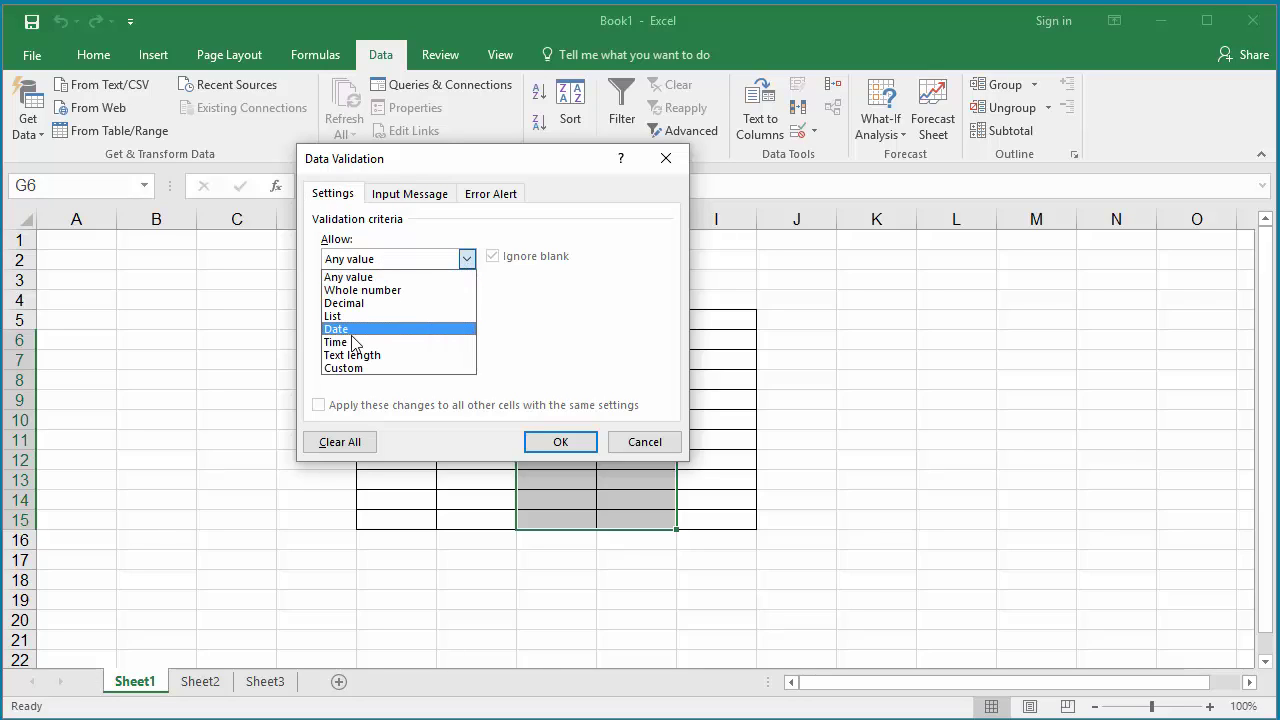
{"action": "left_click", "coordinate": [412, 342]}
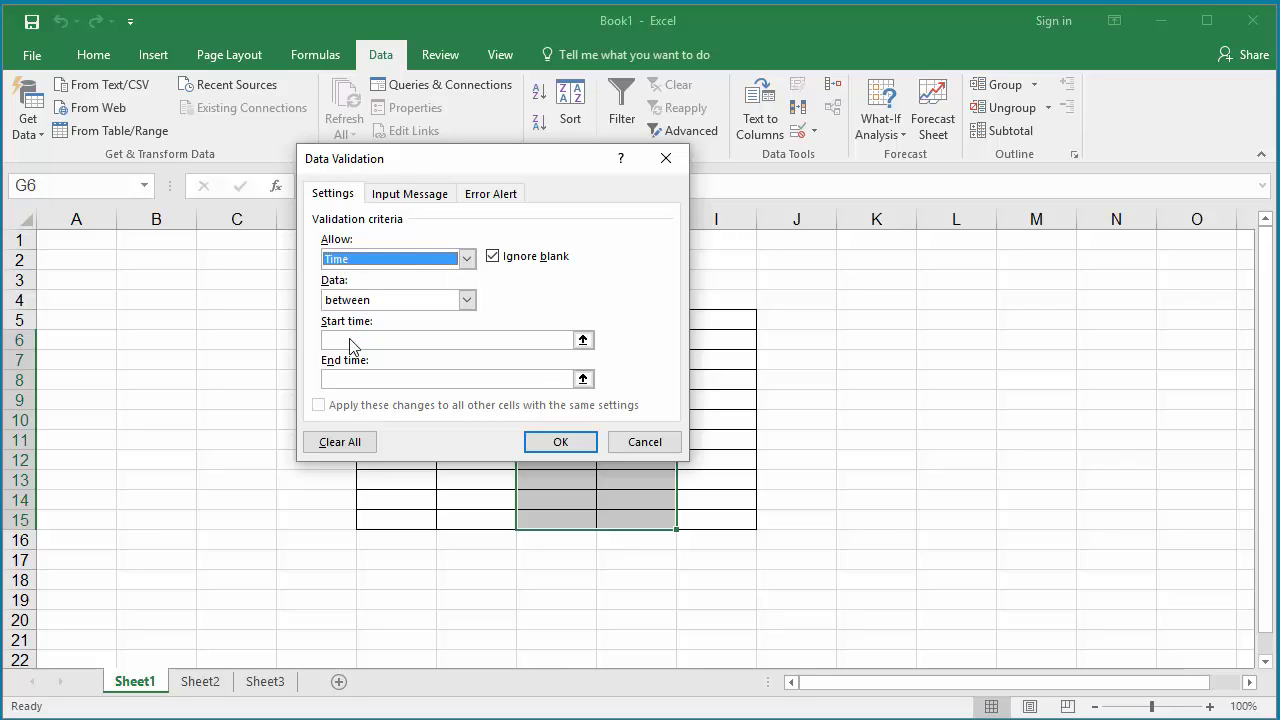
{"action": "left_click", "coordinate": [466, 300]}
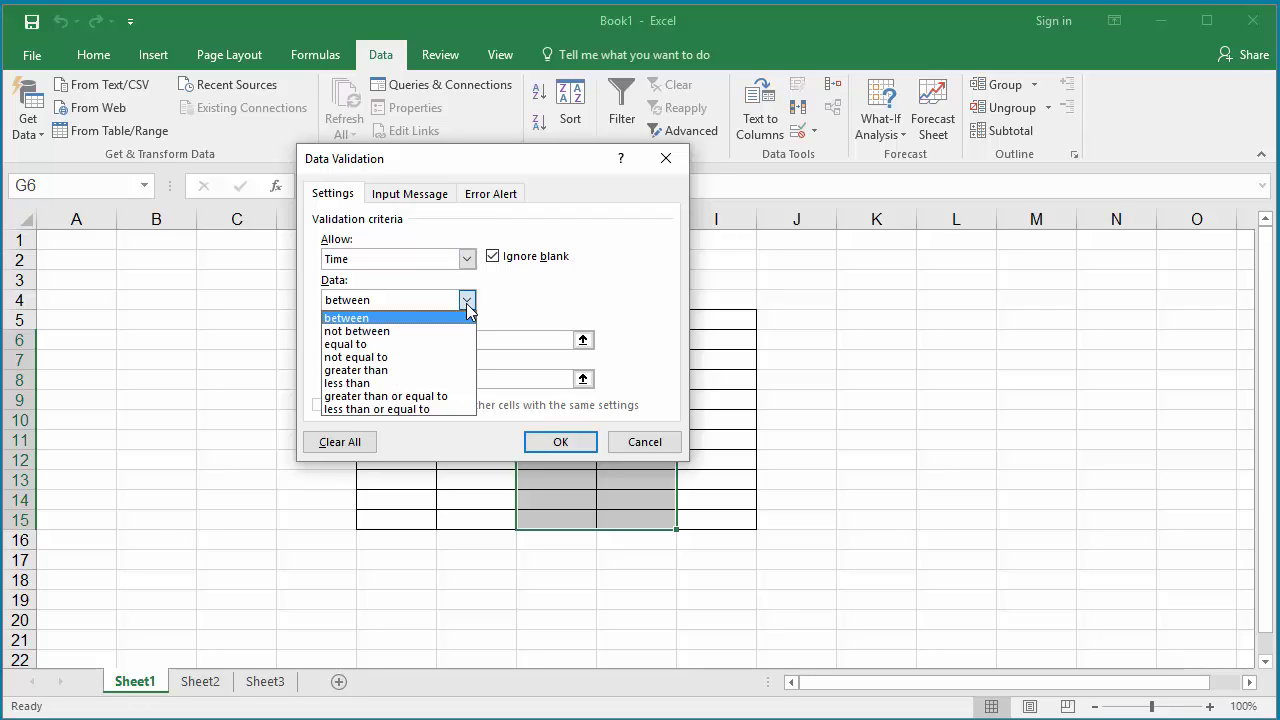
{"action": "left_click", "coordinate": [391, 371]}
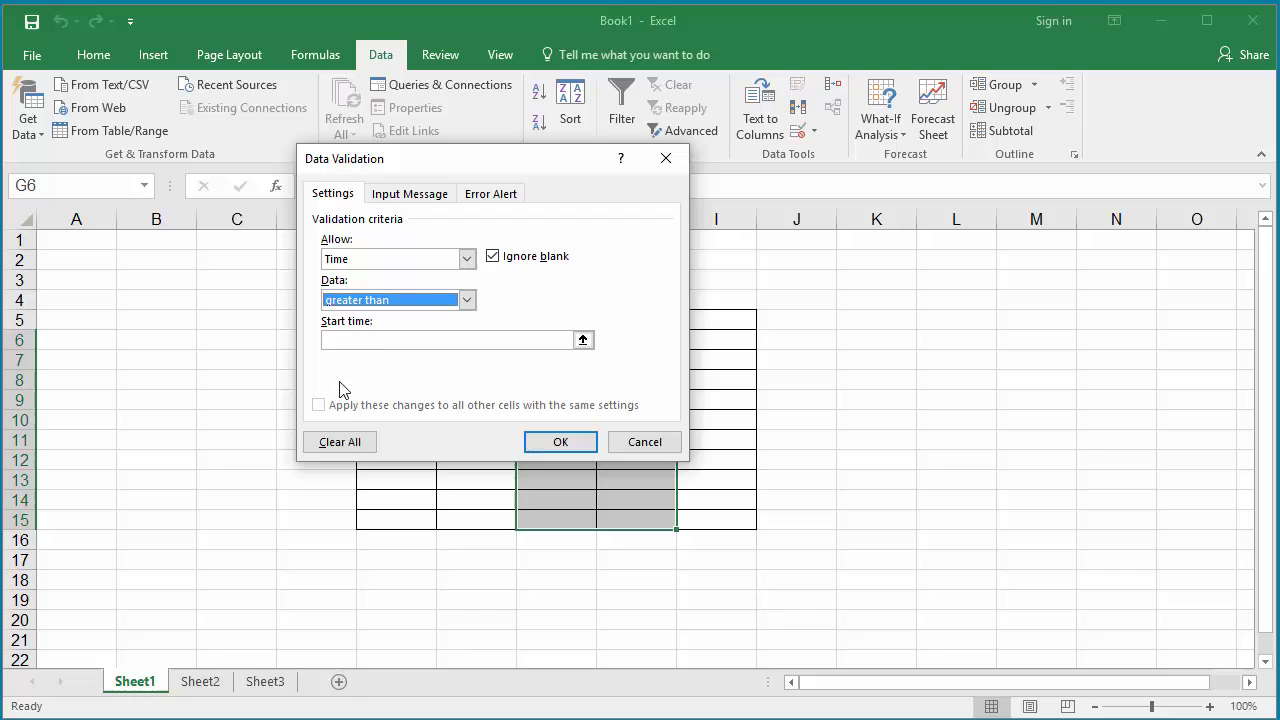
{"action": "left_click", "coordinate": [383, 338]}
{"action": "type", "text": "1"}
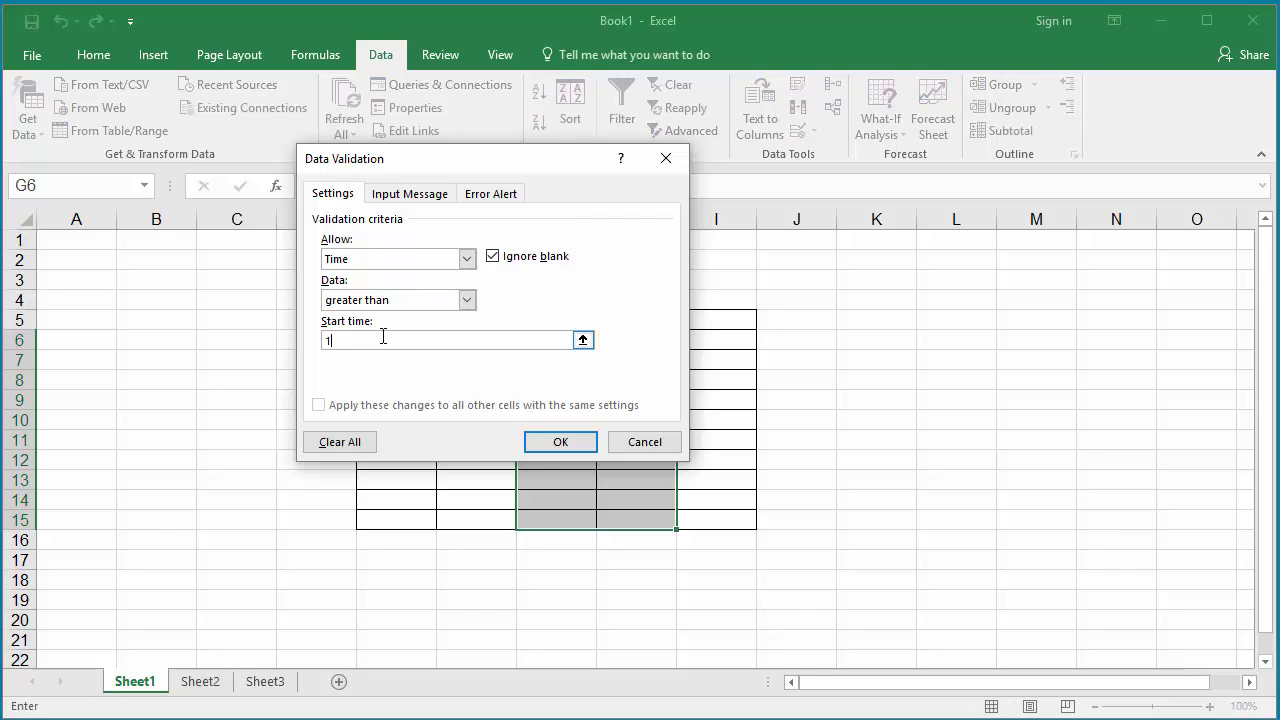
{"action": "type", "text": "3:00:00"}
{"action": "key", "text": "BackSpace"}
{"action": "key", "text": "BackSpace"}
{"action": "key", "text": "BackSpace"}
{"action": "key", "text": "BackSpace"}
{"action": "key", "text": "BackSpace"}
{"action": "key", "text": "BackSpace"}
{"action": "key", "text": "BackSpace"}
{"action": "key", "text": "BackSpace"}
{"action": "type", "text": "01:00:00 PM"}
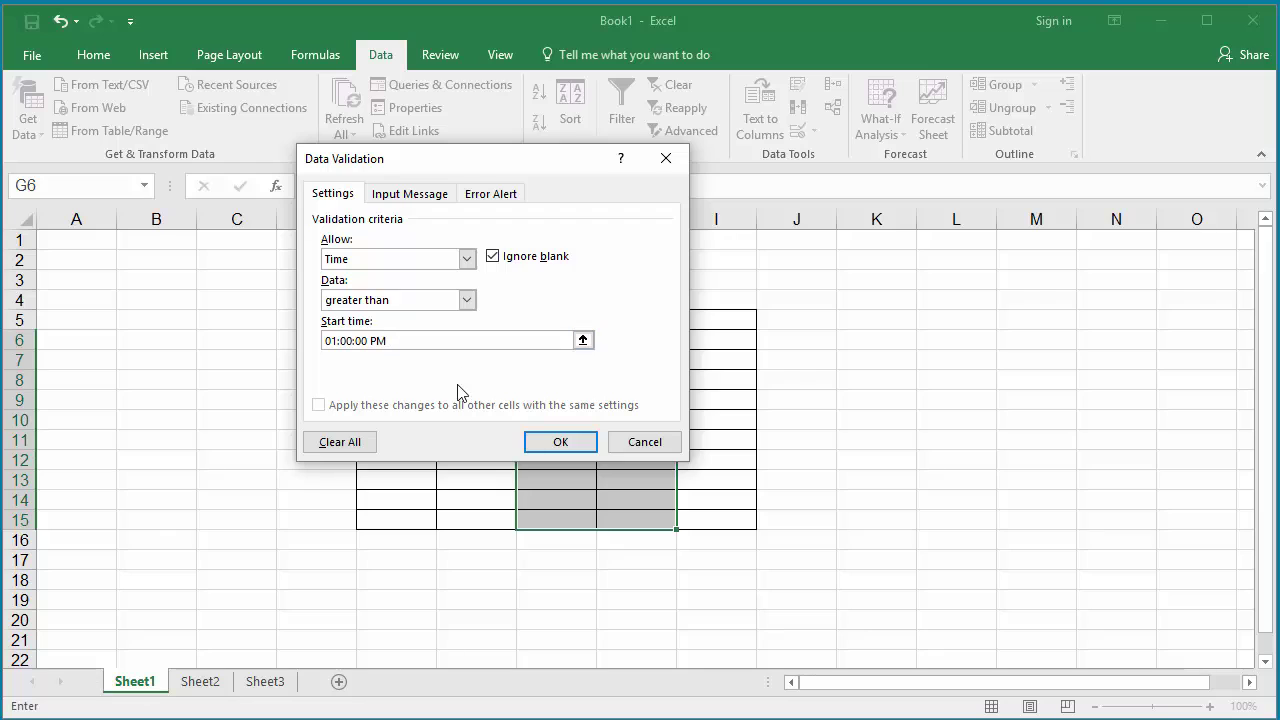
{"action": "left_click", "coordinate": [561, 451]}
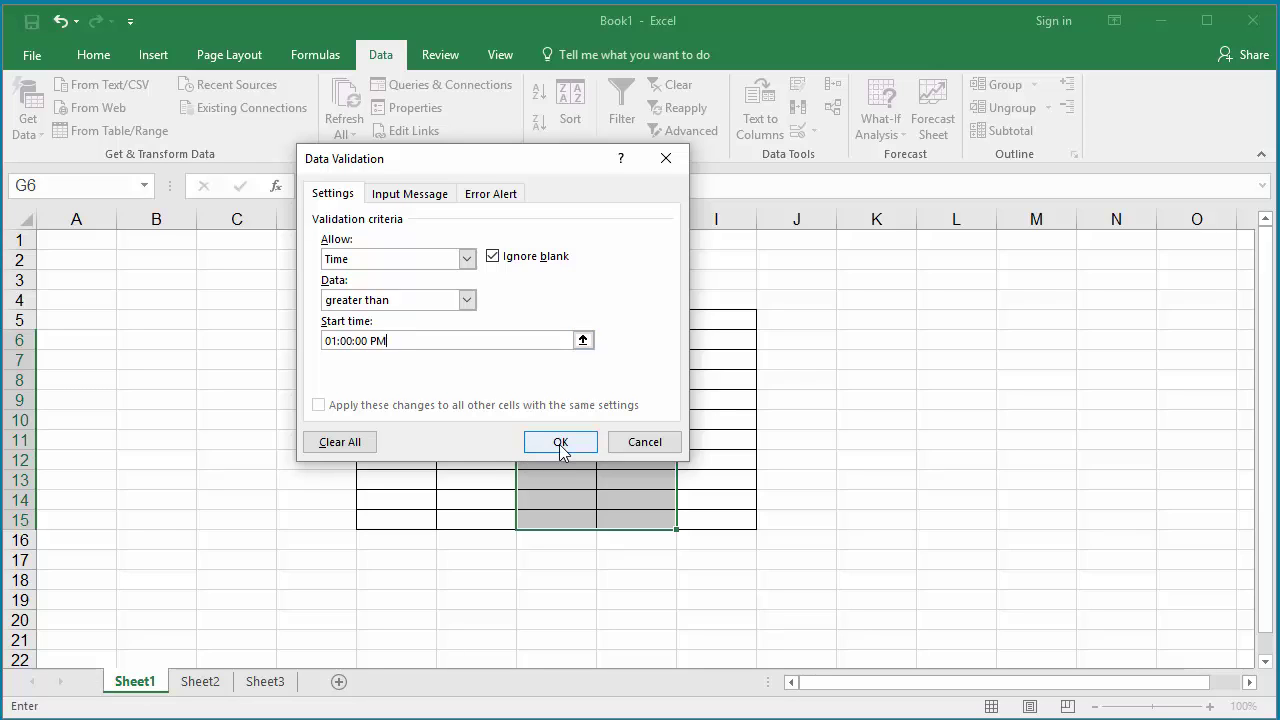
{"action": "left_click", "coordinate": [560, 446]}
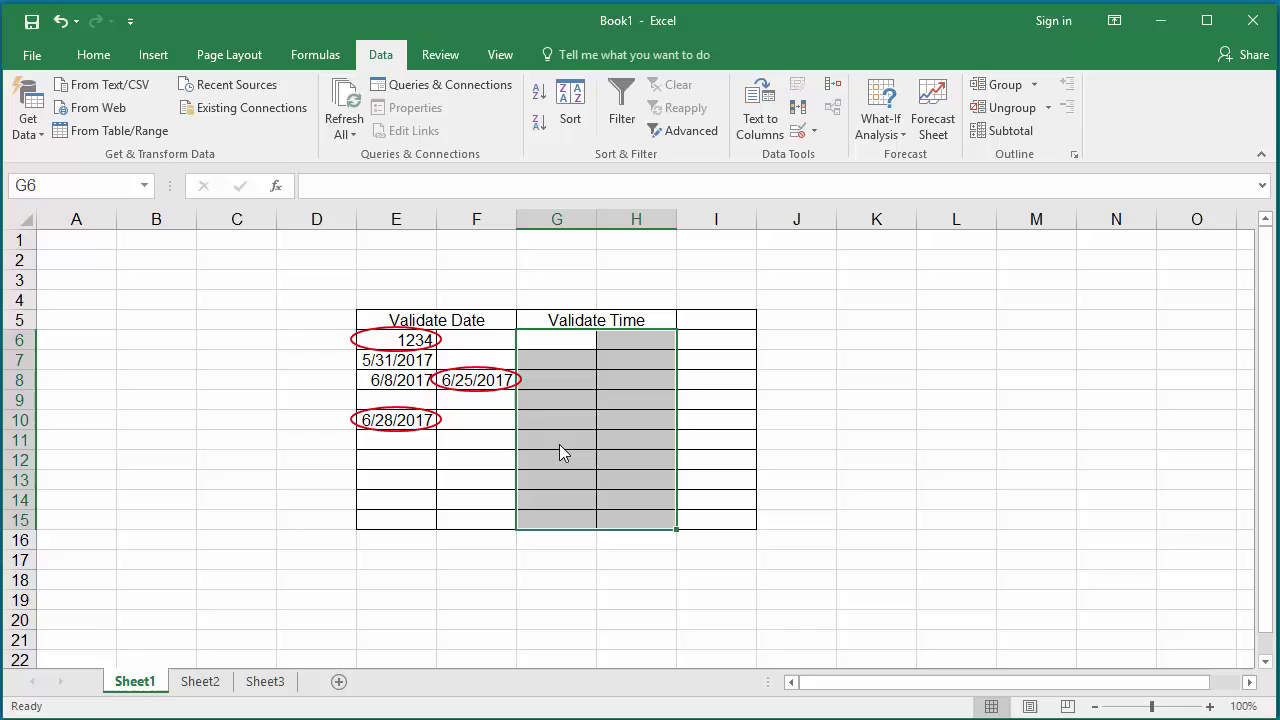
In G7, enter 12:30:00, see it refused, then replace it with accepted 13:30:00
{"action": "left_click", "coordinate": [570, 362]}
{"action": "left_click", "coordinate": [570, 362]}
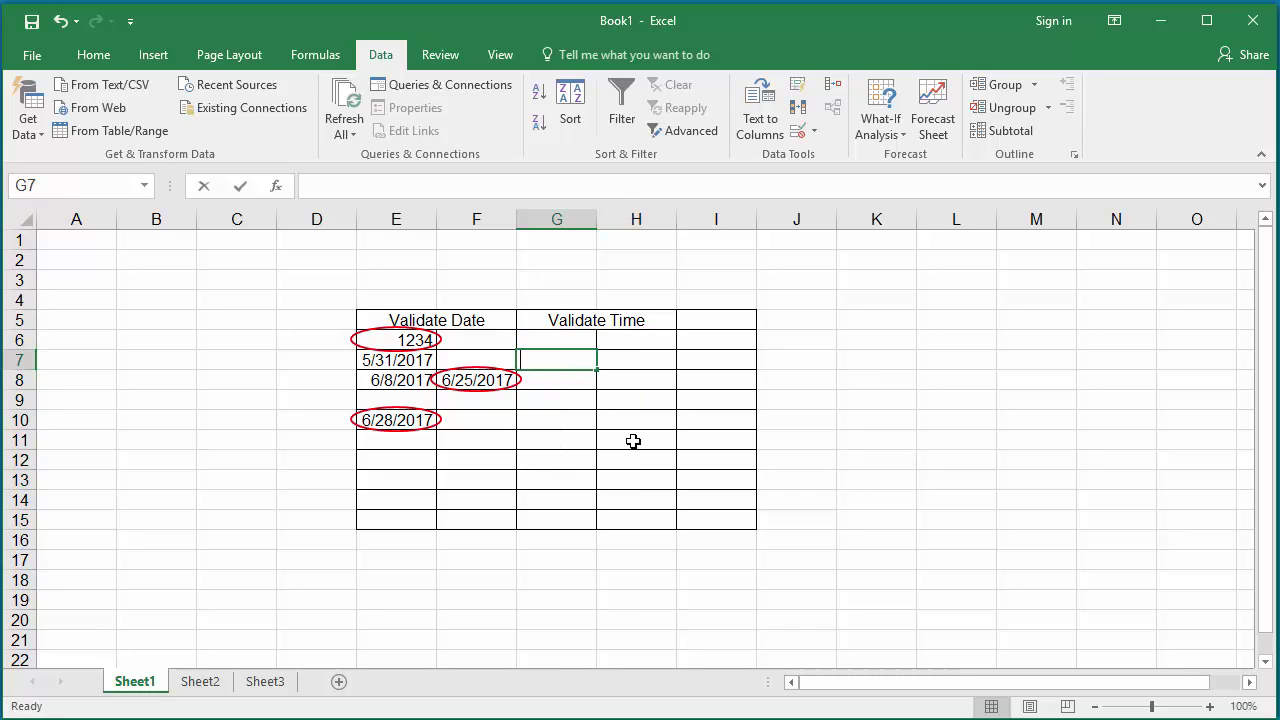
{"action": "type", "text": "12:30"}
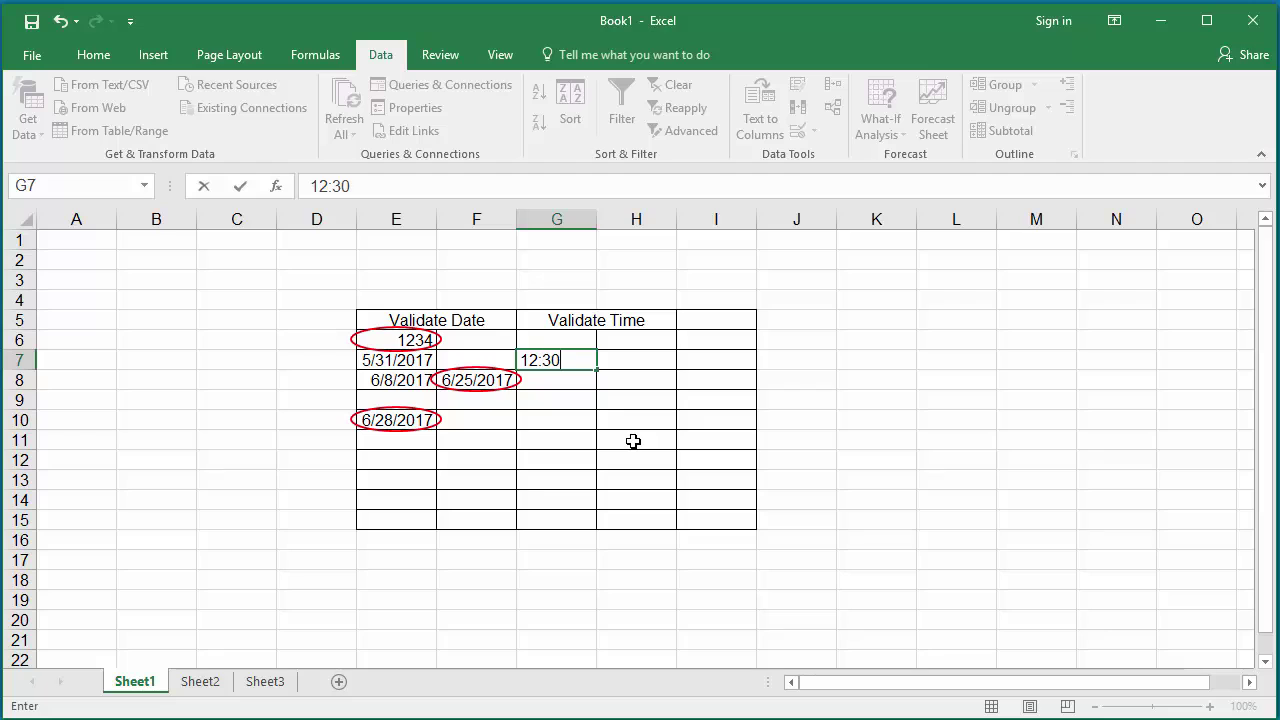
{"action": "type", "text": ":00"}
{"action": "key", "text": "Return"}
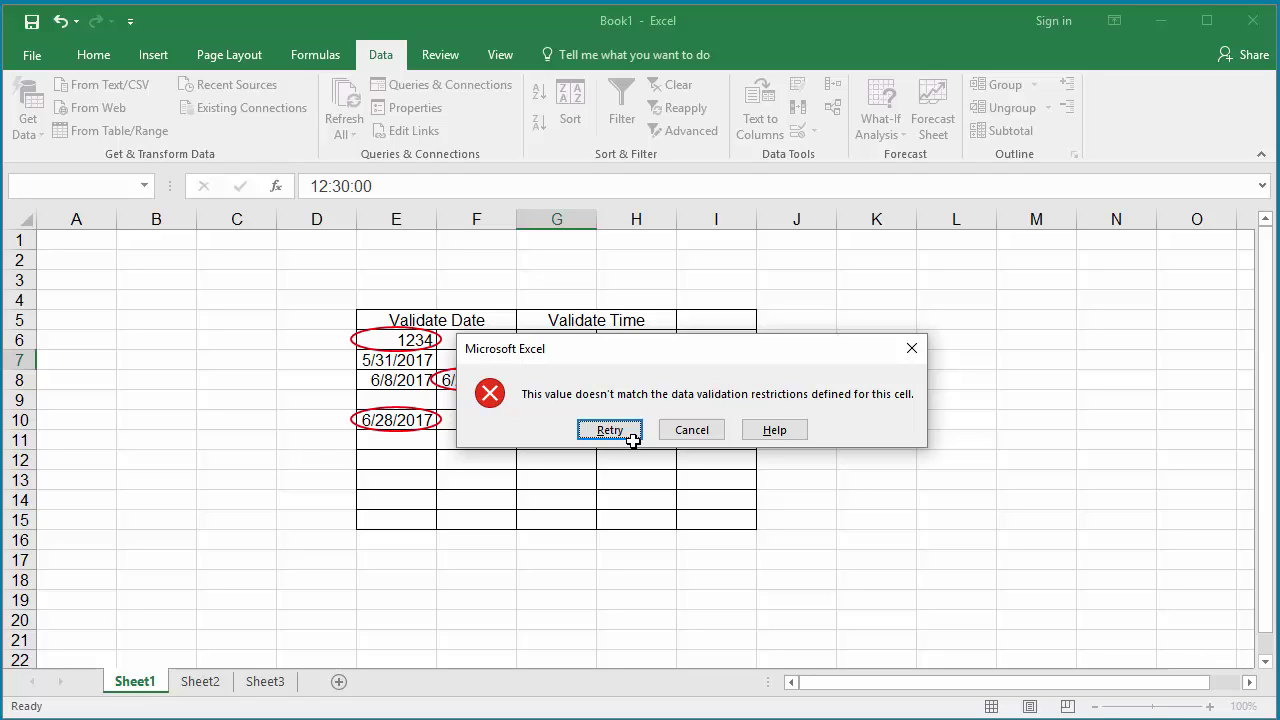
{"action": "left_click", "coordinate": [610, 430]}
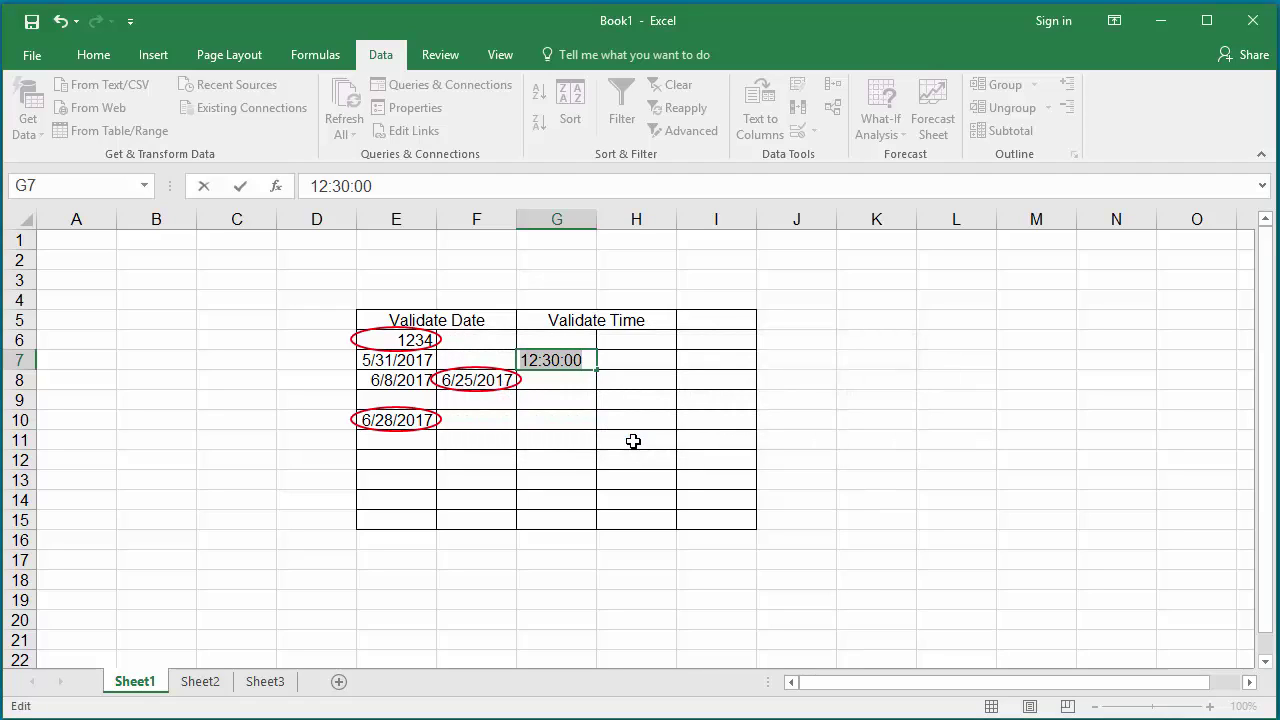
{"action": "key", "text": "BackSpace"}
{"action": "type", "text": "1"}
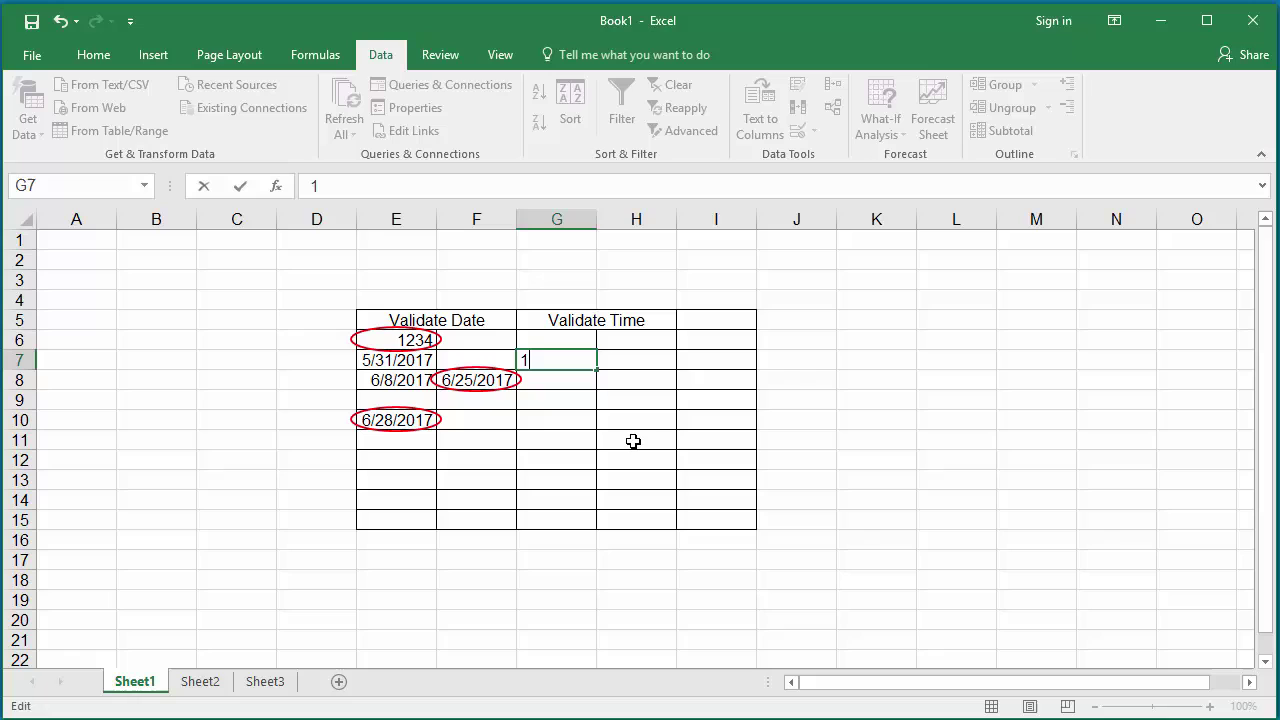
{"action": "type", "text": "3:30:00"}
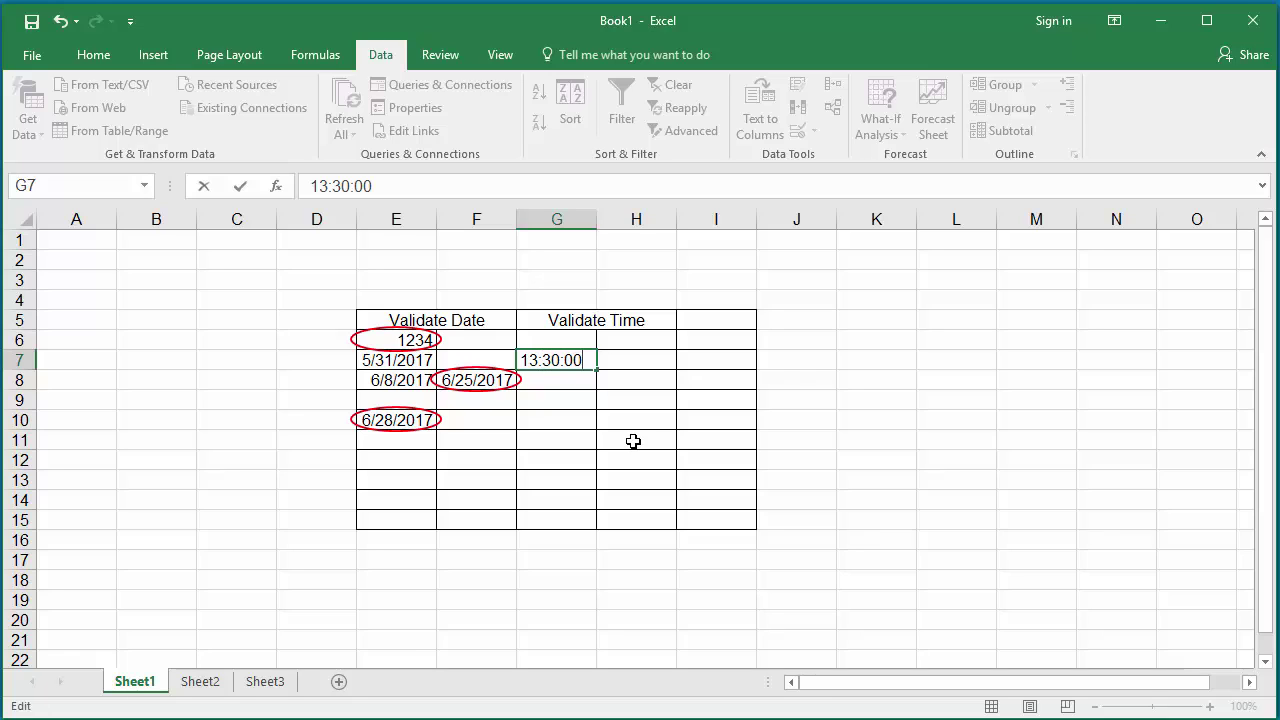
{"action": "key", "text": "Return"}
Enter 12:59:59 in G8 and retry after the validation alert rejects it
{"action": "type", "text": "12"}
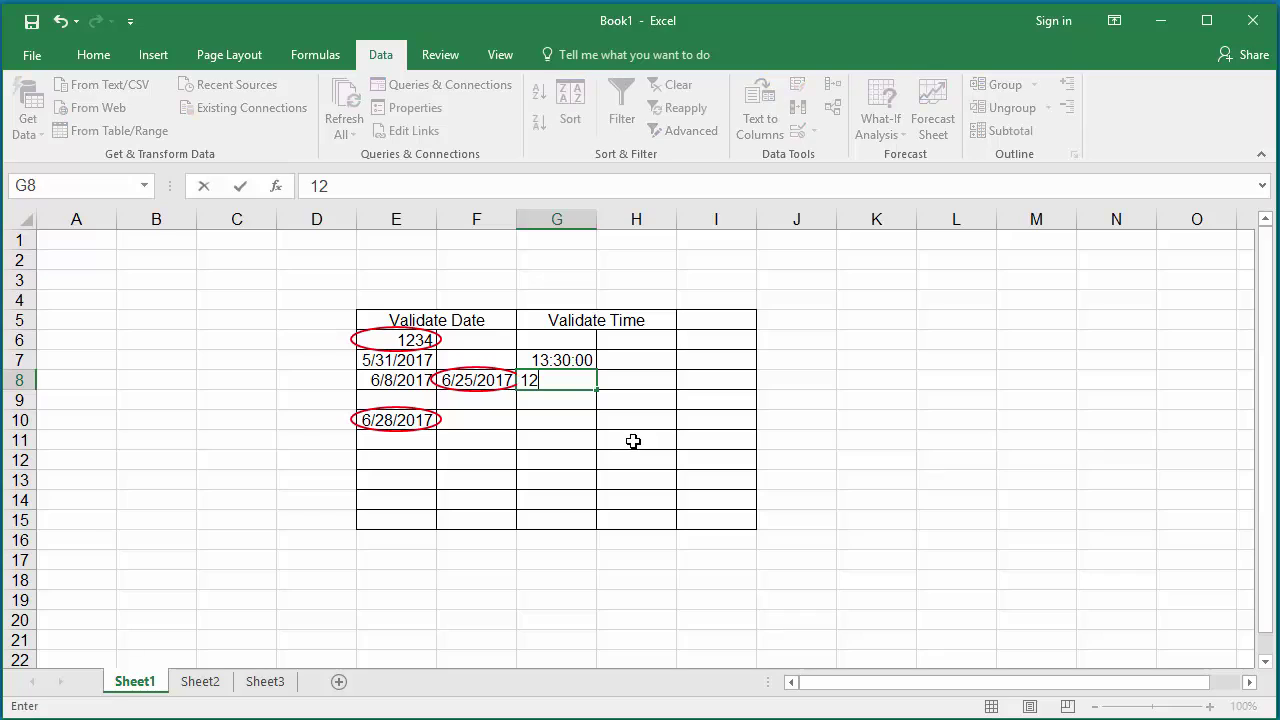
{"action": "type", "text": ":59:59"}
{"action": "key", "text": "Return"}
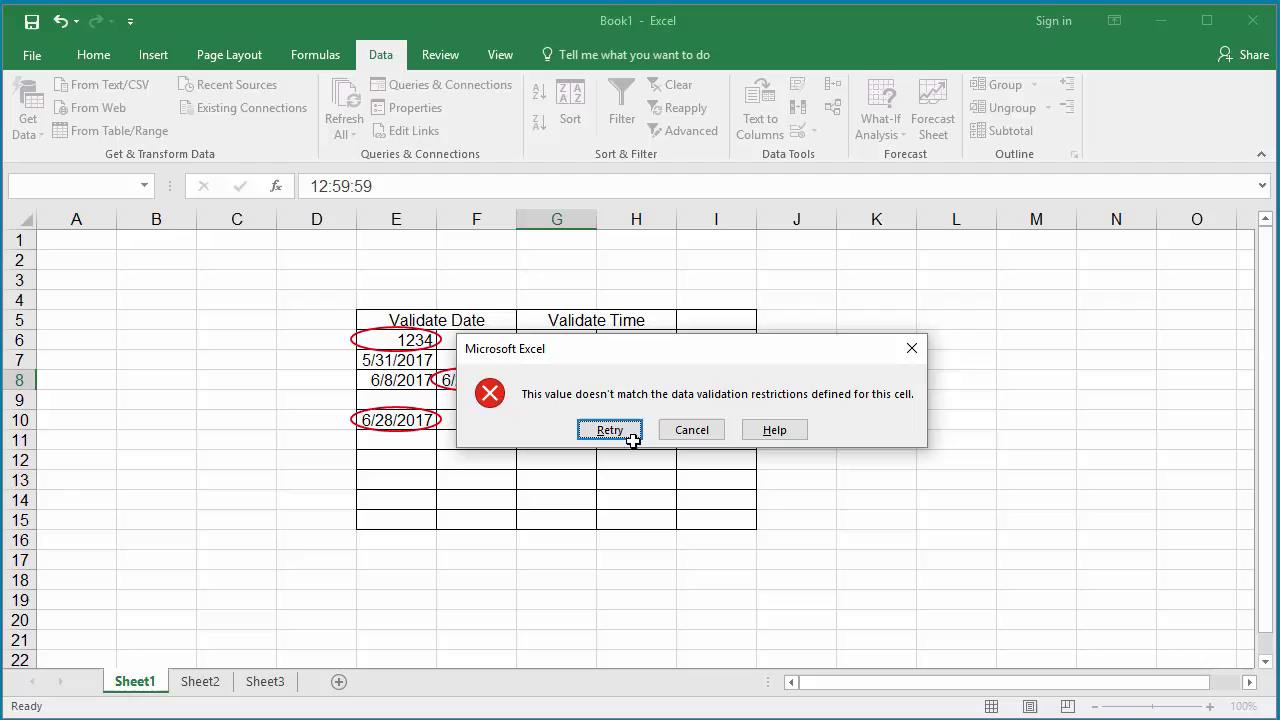
{"action": "left_click", "coordinate": [631, 438]}
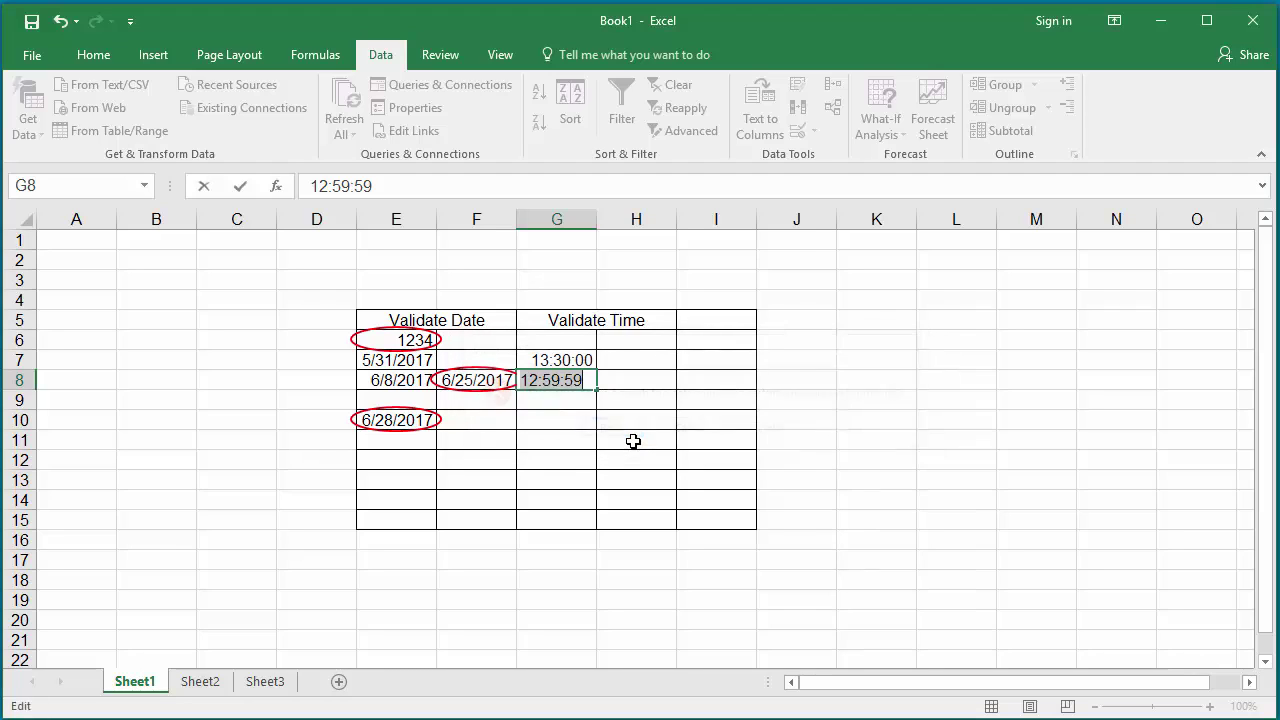